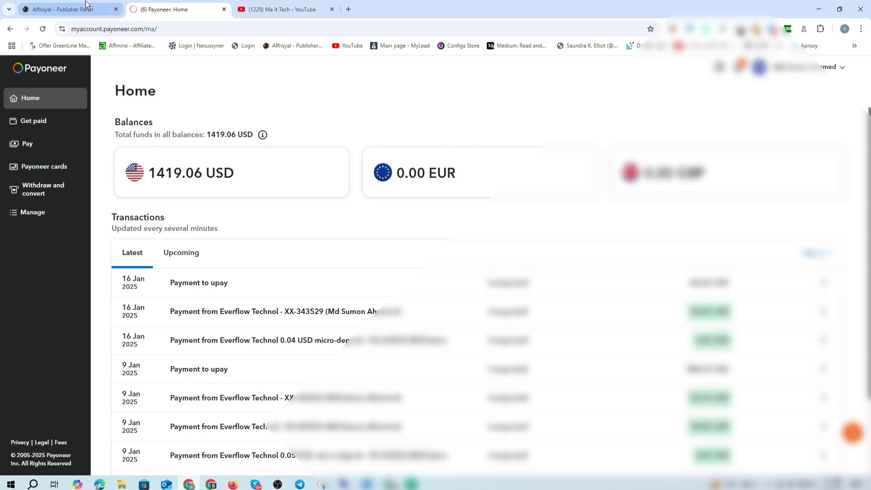
Step: Switch from Payoneer to the Affroyal Publisher Panel's My Offers list
click(66, 9)
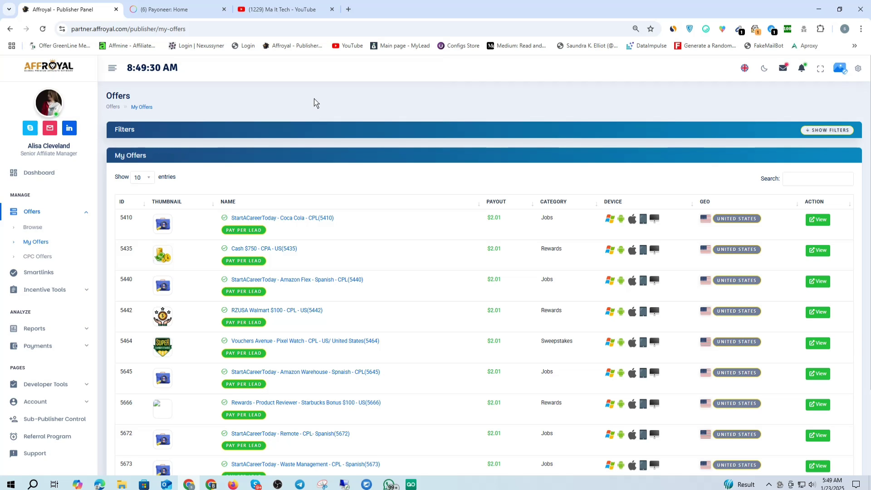
Step: Switch to the '(1229) Ma It Tech - YouTube' tab showing the channel's Videos page
click(281, 9)
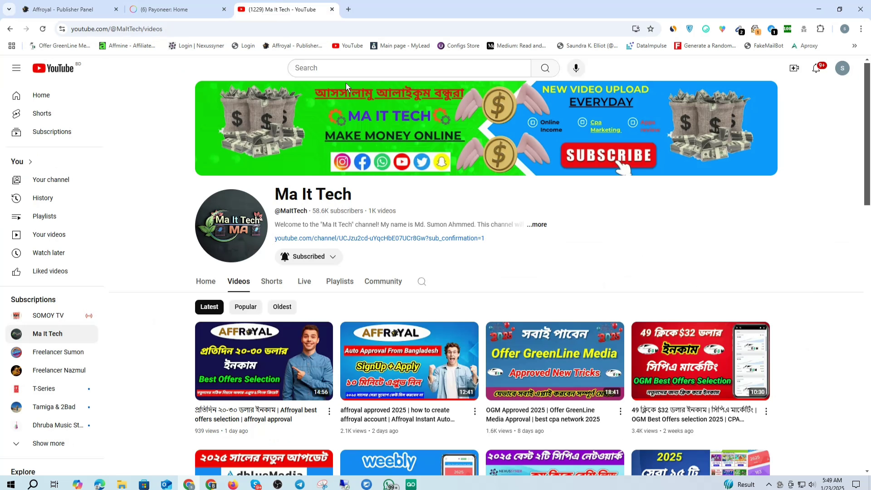
Step: Select the 'Ma It Tech' channel name, then return to the '(6) Payoneer: Home' tab
drag(371, 194, 278, 198)
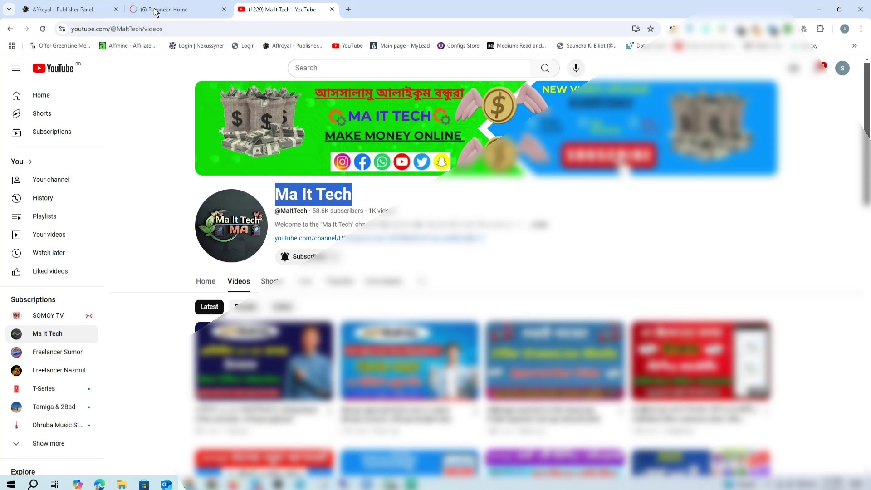
click(168, 9)
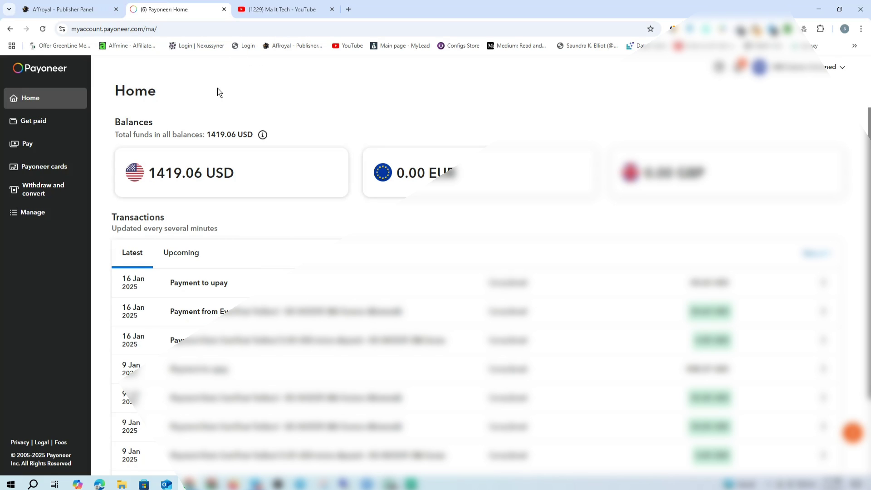
Step: Review the approved GBP and USD receiving accounts under Get paid, then return to Affroyal
click(36, 121)
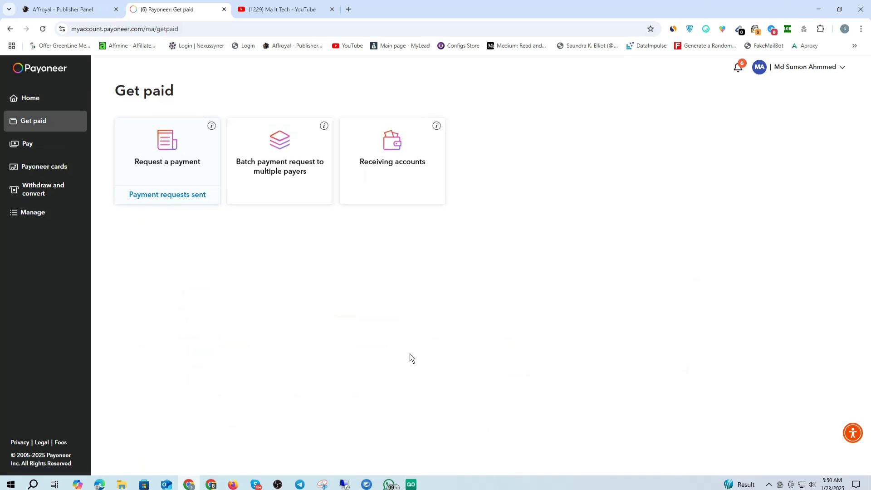
click(403, 152)
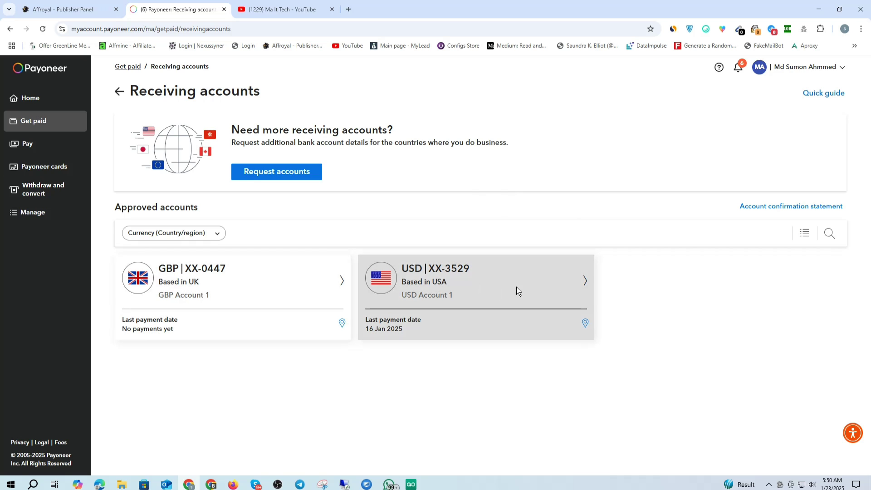
click(62, 9)
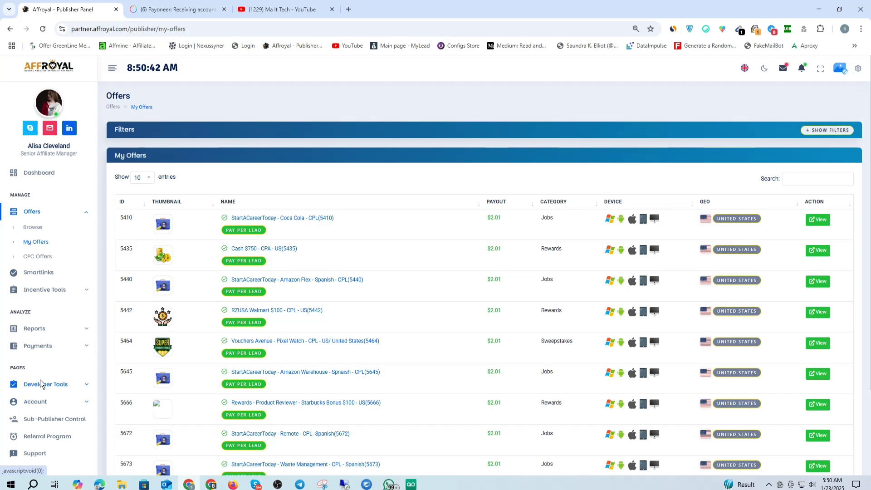
Step: Open Payments > Payment Setup to see weekly terms, thresholds and the No Payable status
click(57, 345)
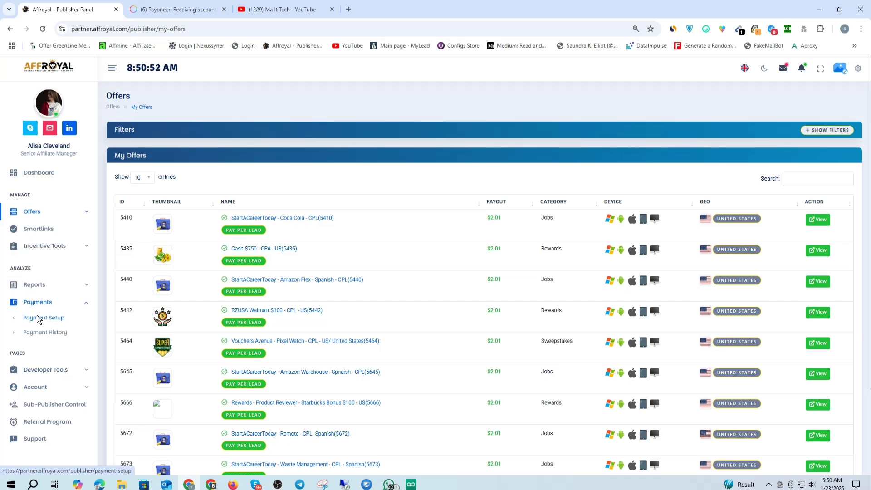
click(37, 319)
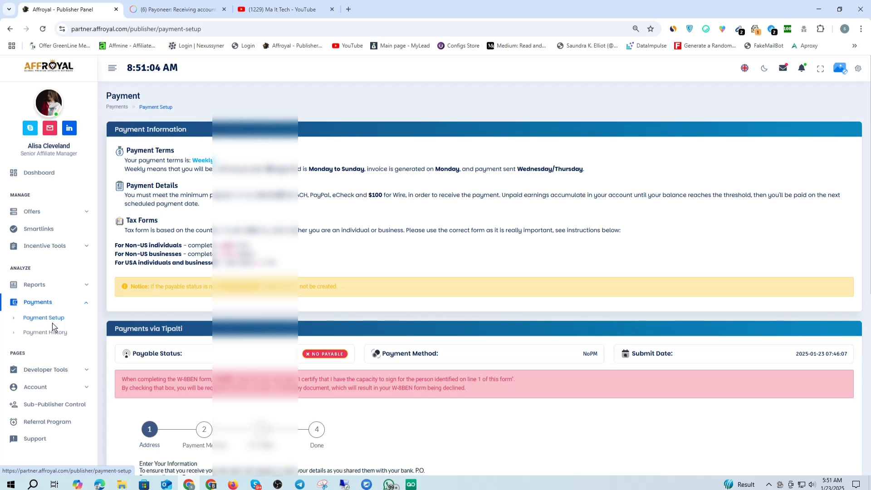
scroll(567, 240, down, 4)
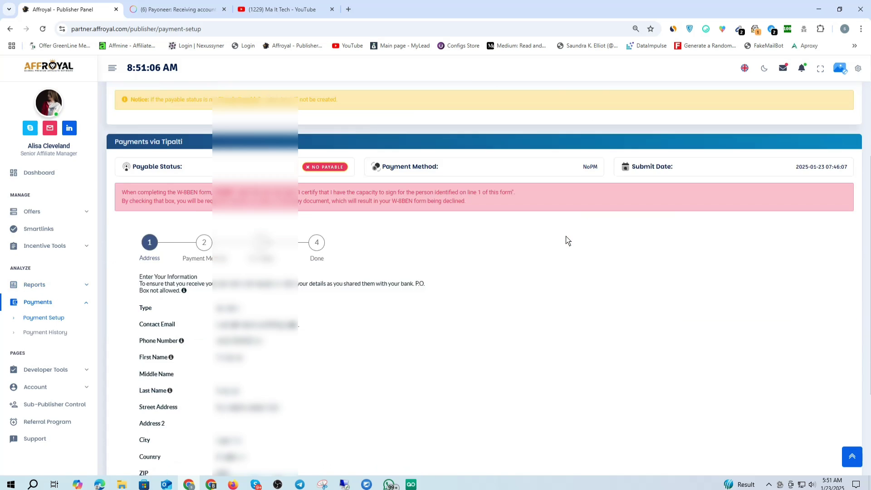
scroll(649, 226, down, 2)
scroll(662, 225, up, 1)
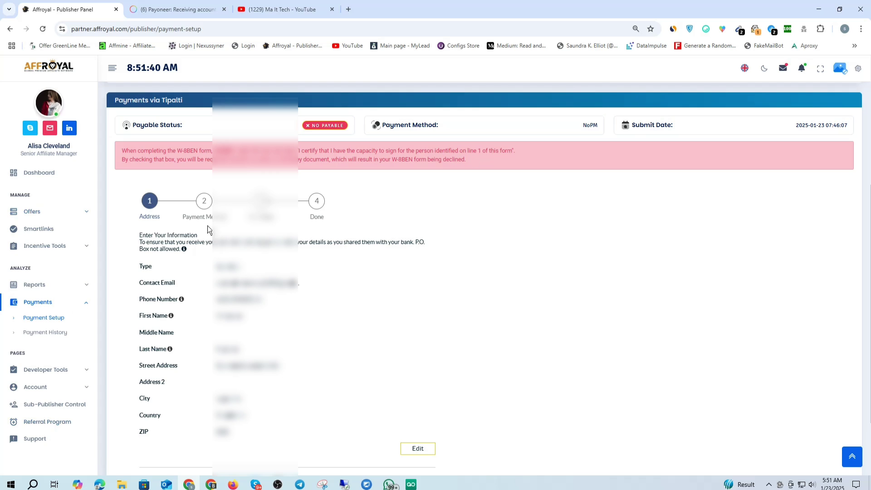
scroll(432, 295, up, 5)
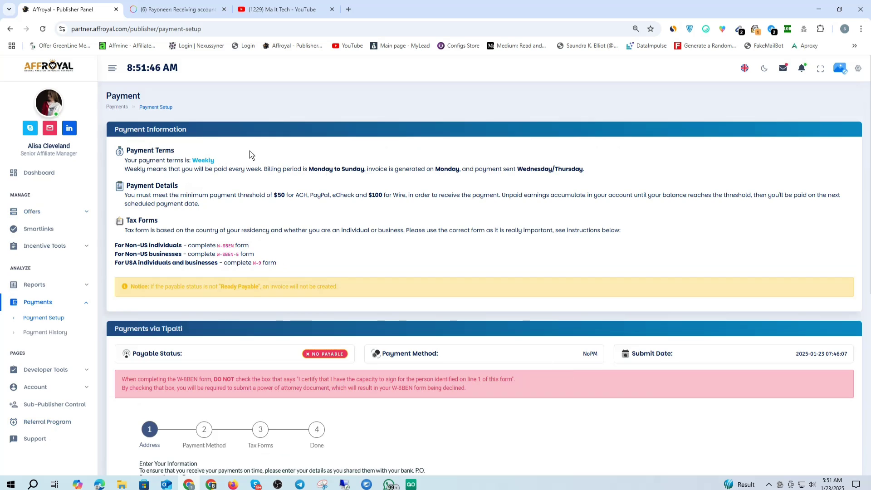
drag(117, 165, 193, 163)
Step: Clear the text selection and unlock the prefilled Tipalti address details with Edit
click(267, 142)
scroll(520, 210, down, 7)
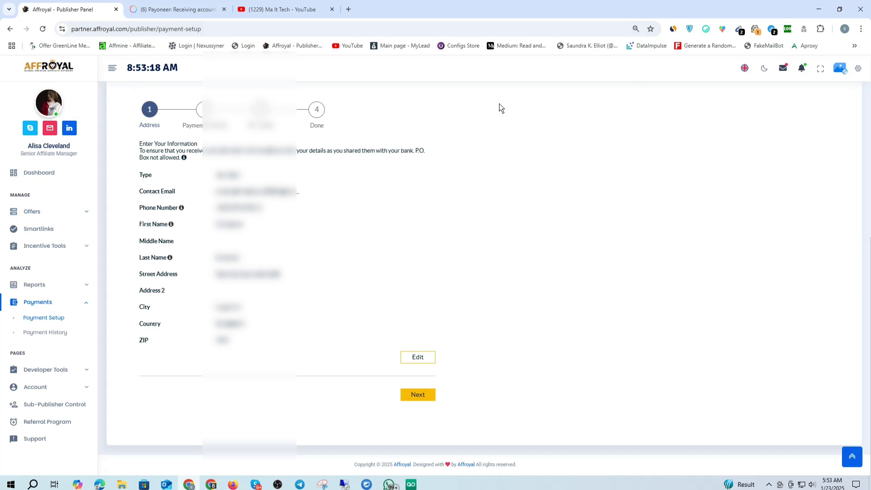
click(415, 357)
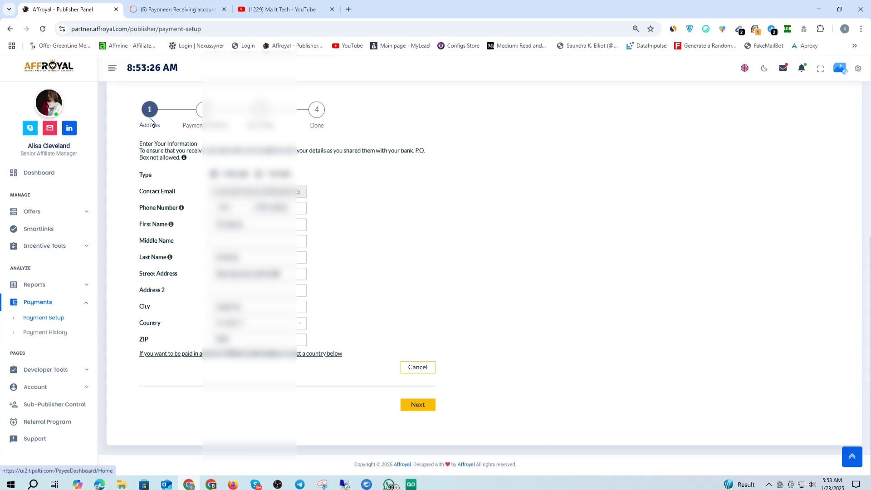
Step: Choose the first account type option and pick an entry from the phone number list
click(216, 175)
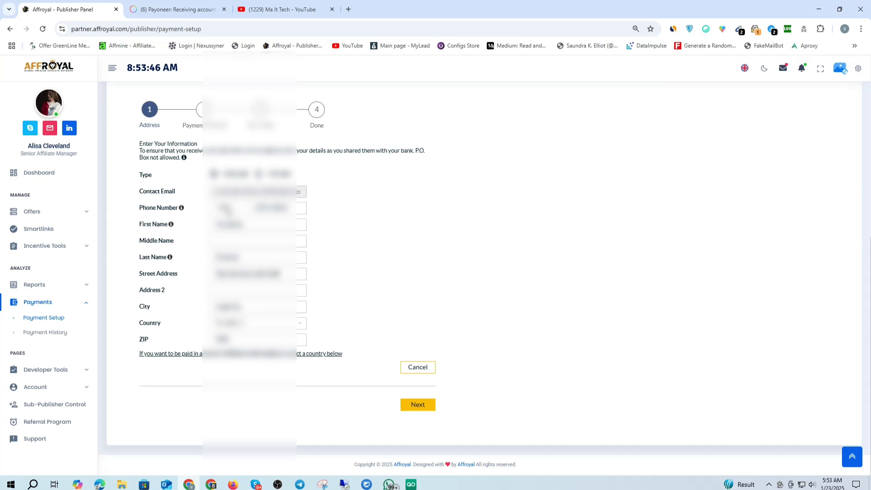
click(238, 211)
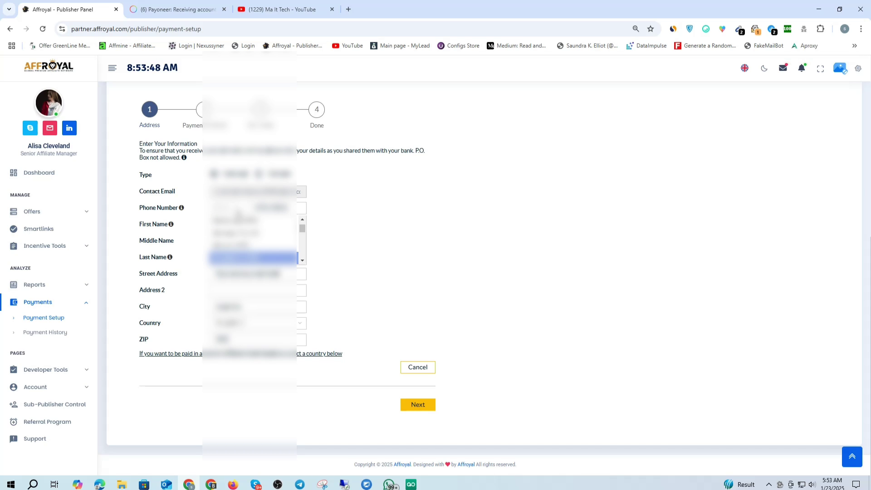
click(244, 259)
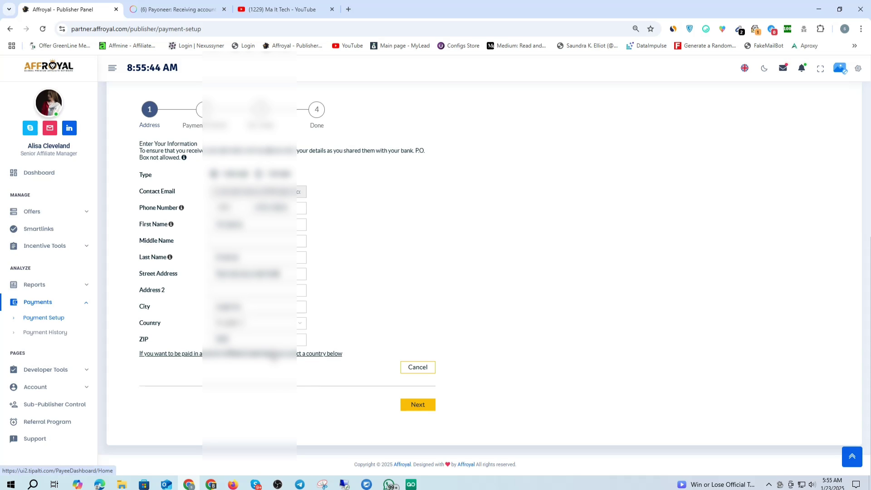
Step: Add a separate Payment Country field and pick the country to be paid in
click(308, 357)
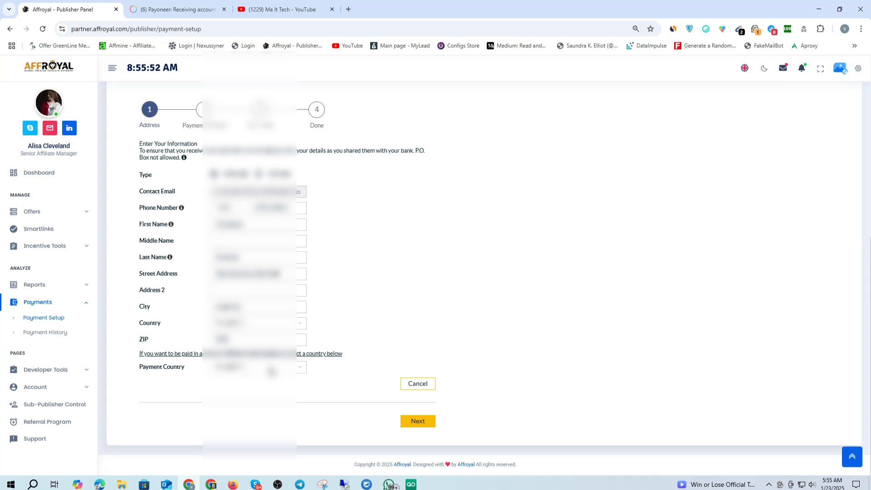
click(272, 371)
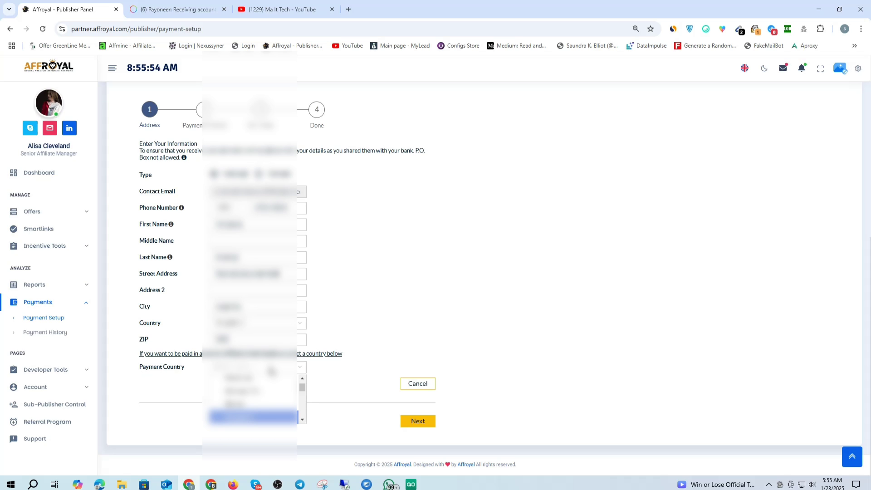
scroll(269, 398, down, 4)
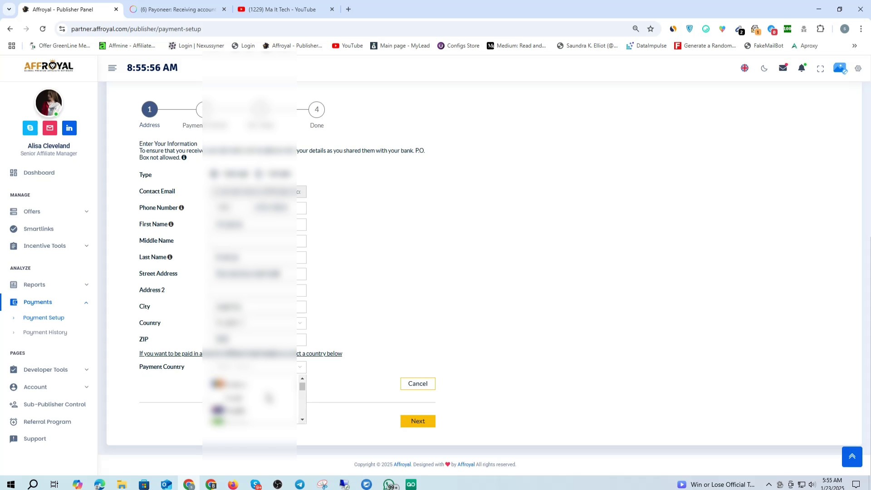
scroll(269, 399, down, 5)
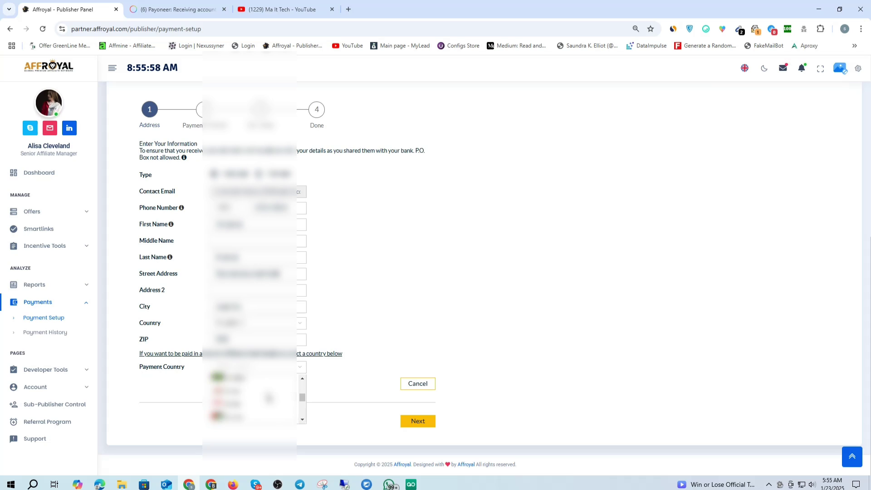
scroll(269, 399, down, 5)
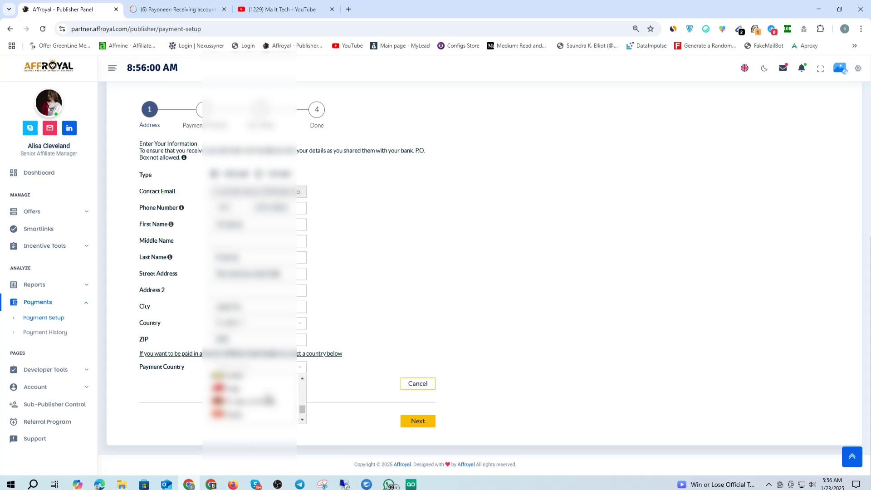
scroll(269, 399, up, 3)
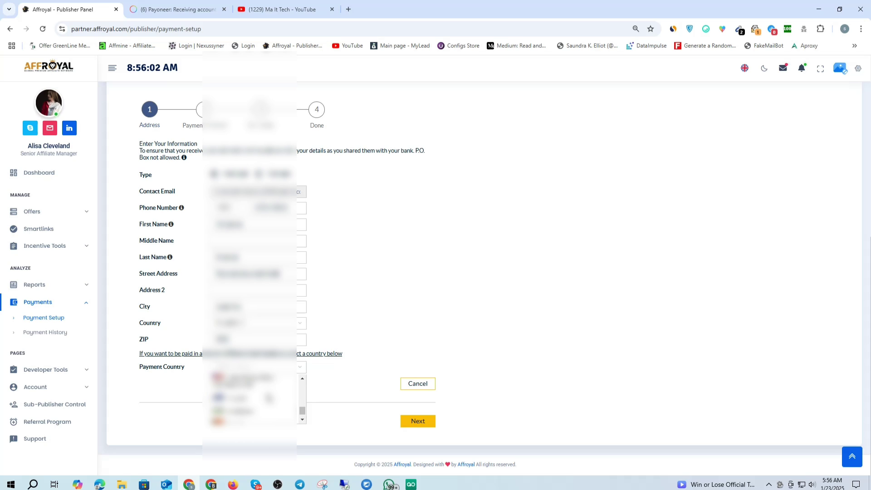
click(235, 410)
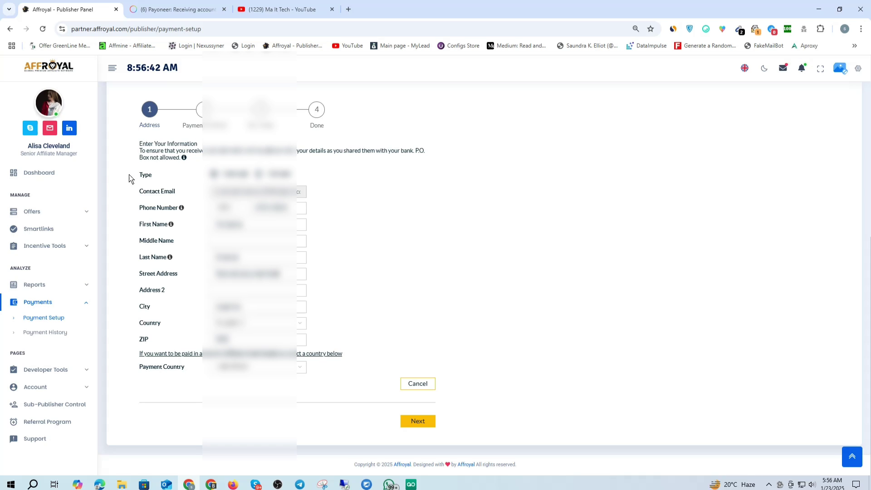
Step: Submit the Address step and confirm the unverified address to reach Payment Method
click(420, 424)
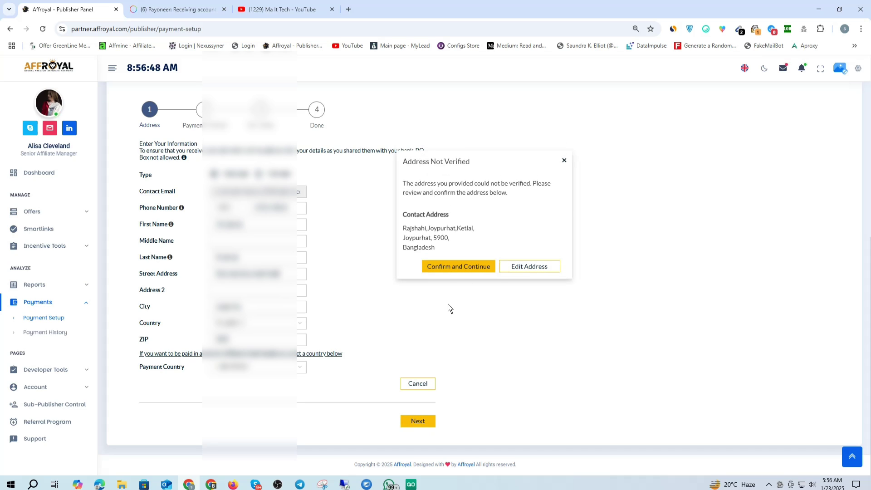
click(450, 267)
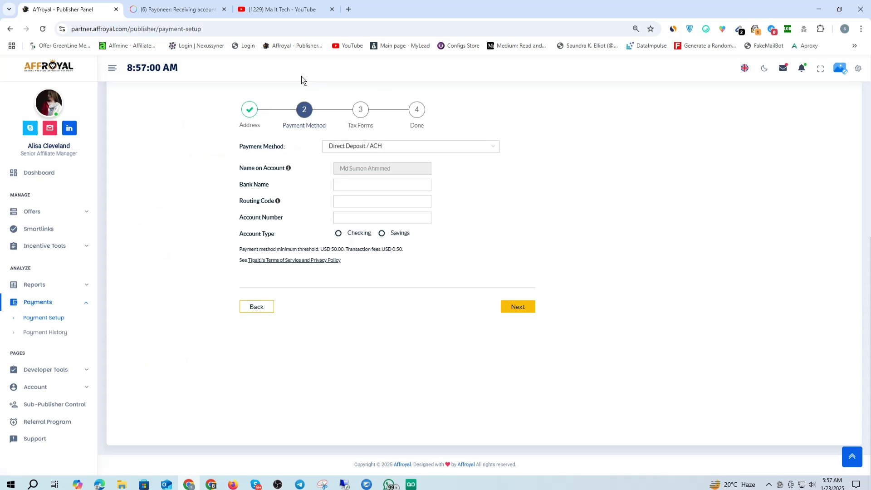
Step: Set the payment method to Direct Deposit / ACH, then view Payoneer's USD receiving account details
click(382, 146)
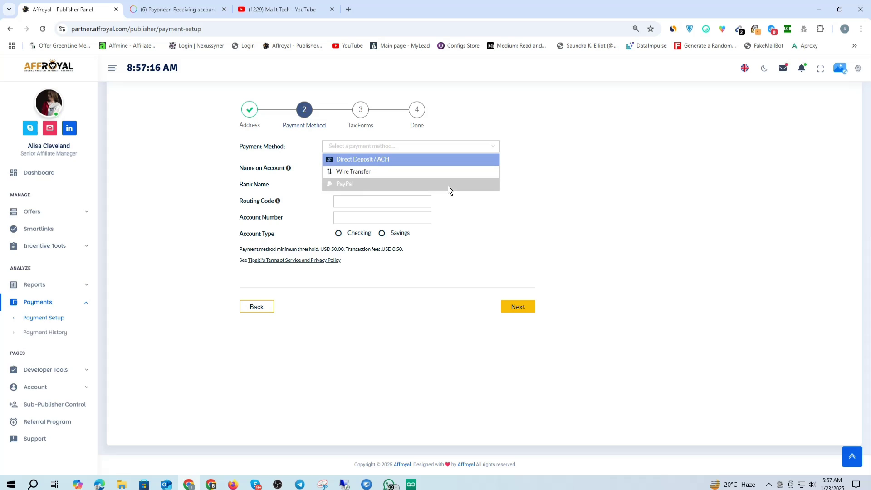
click(437, 160)
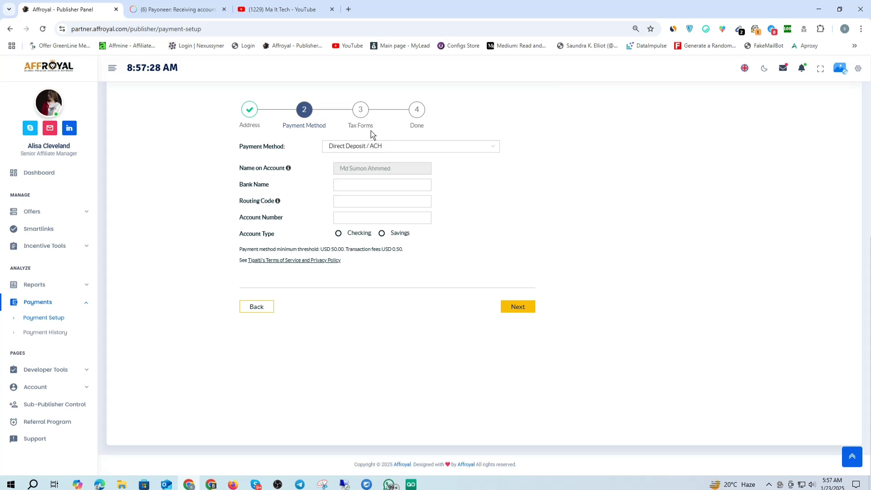
click(175, 9)
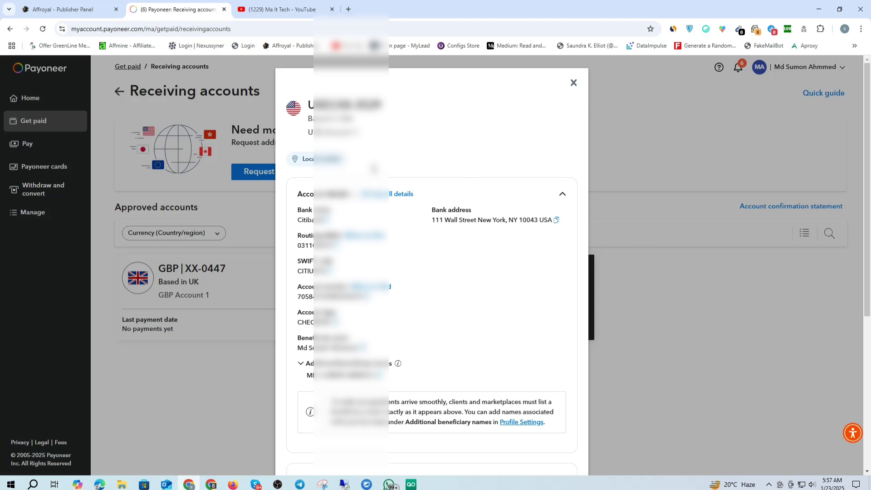
Step: Review the Payoneer USD account's bank details, then go back to the Affroyal payment form
scroll(374, 169, down, 1)
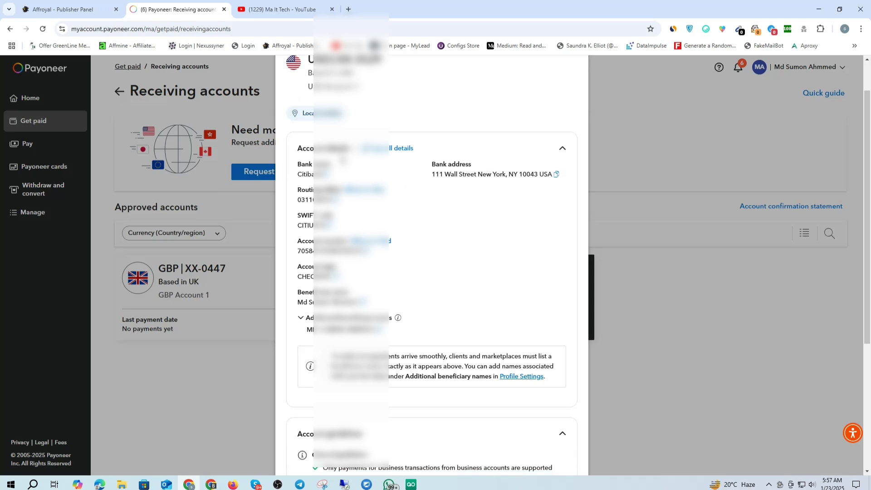
click(68, 5)
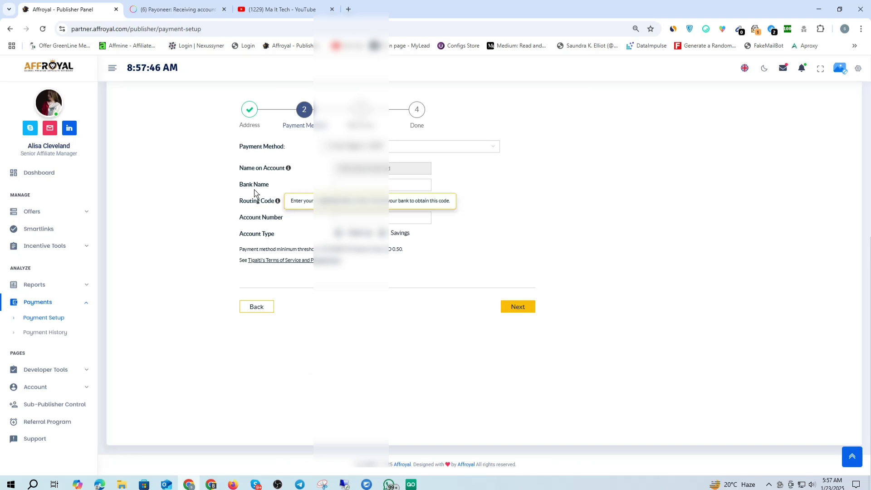
Step: Paste the bank name from Payoneer into the Bank Name field
click(368, 186)
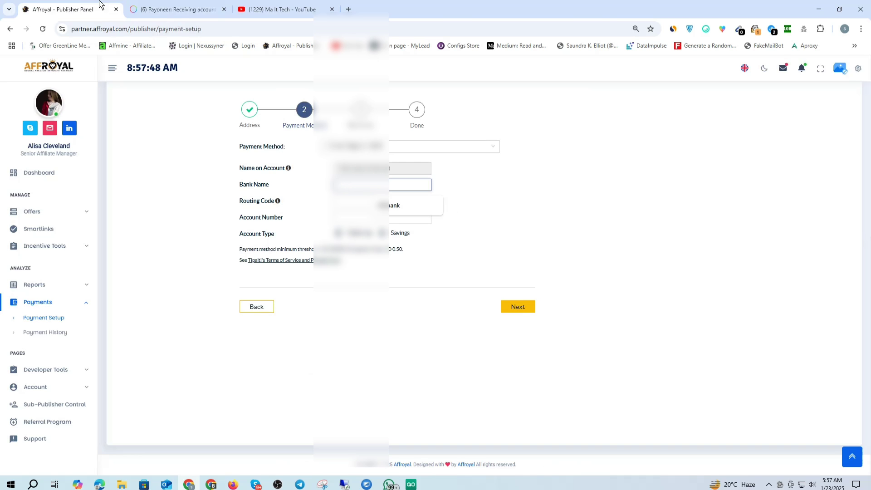
click(178, 9)
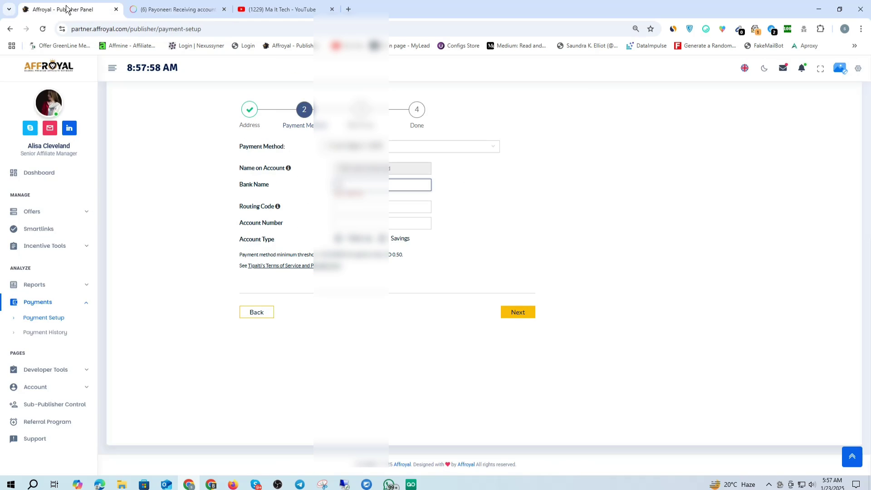
click(68, 9)
key(ctrl+v)
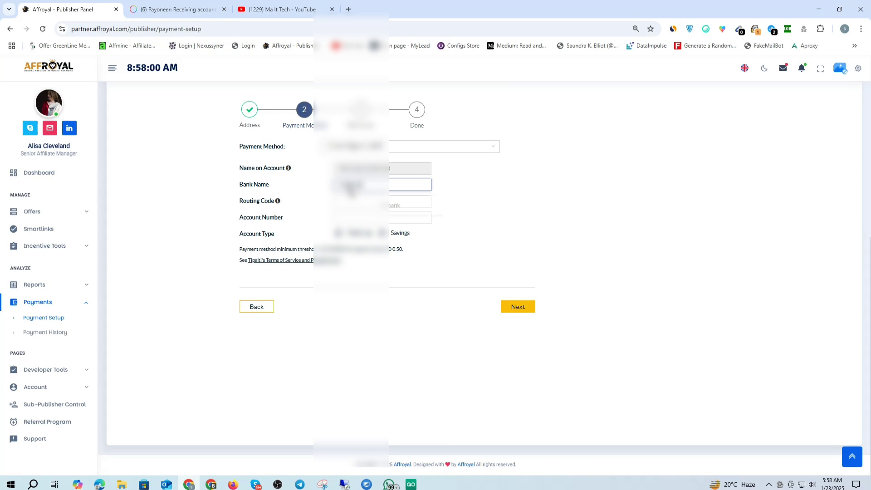
Step: Copy the routing code from Payoneer into the Routing Code field
click(182, 9)
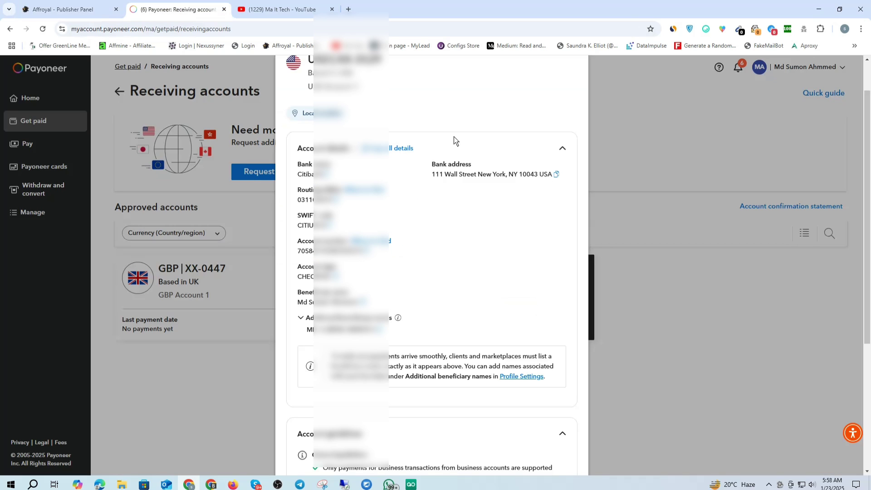
click(45, 9)
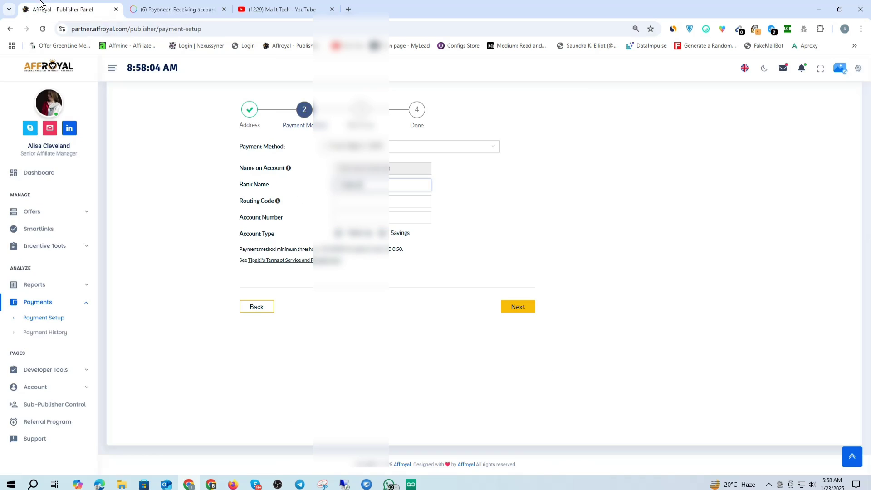
click(179, 4)
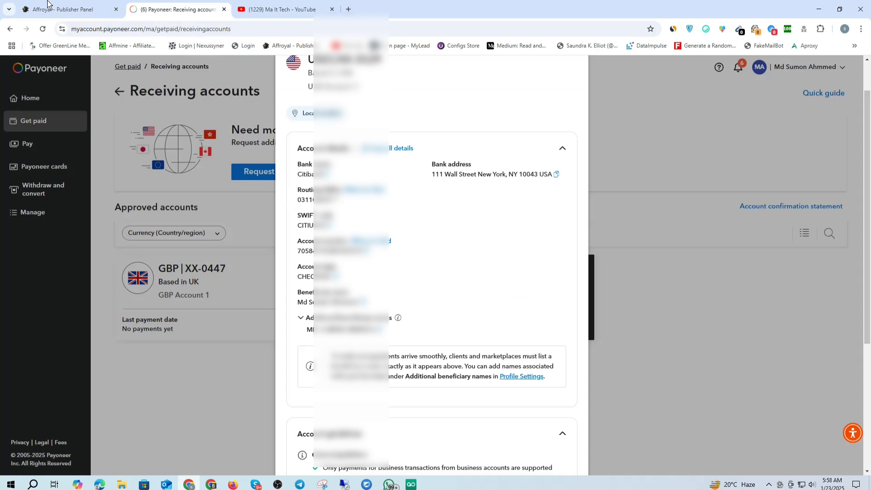
click(61, 13)
click(354, 204)
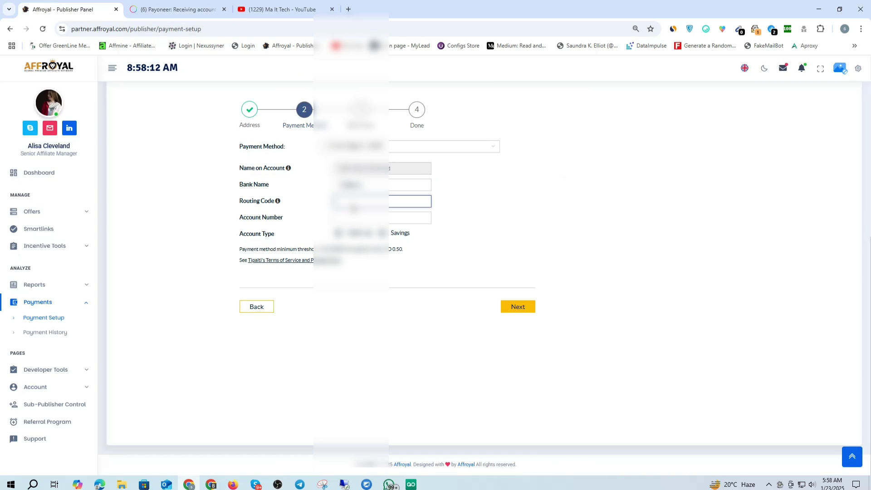
key(ctrl+v)
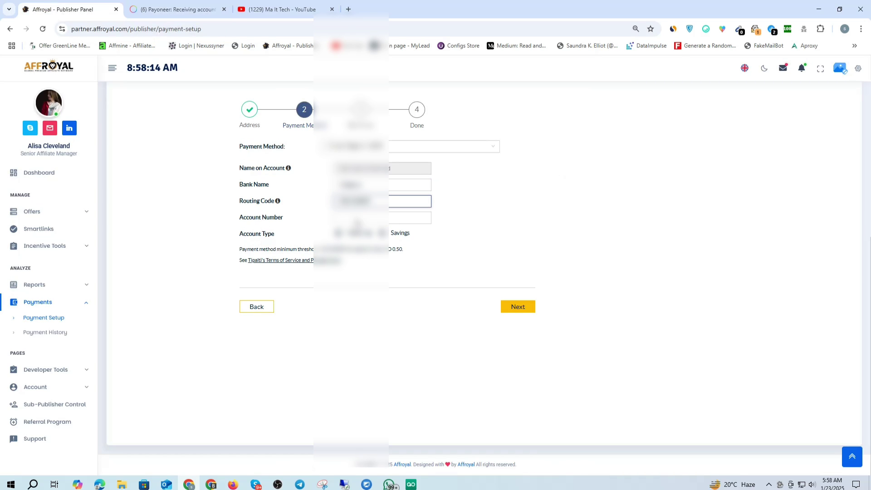
Step: Paste the Payoneer account number into Account Number and set the account type to Checking
click(180, 9)
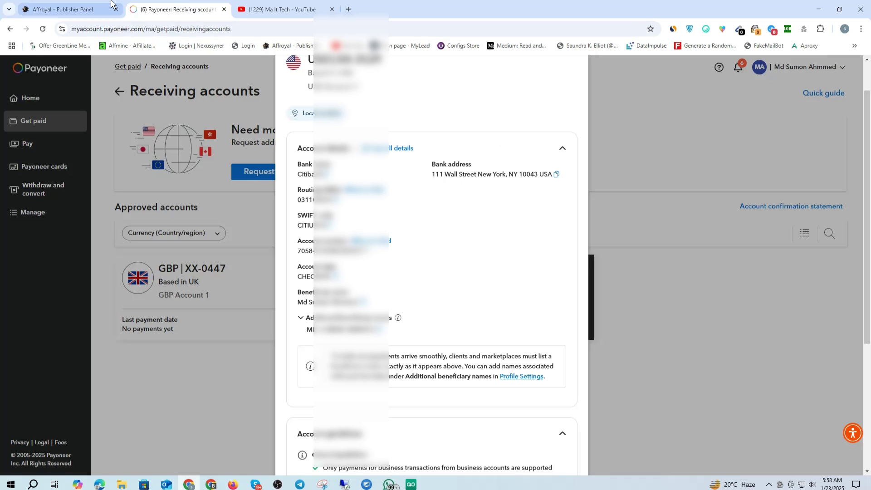
click(68, 9)
click(367, 220)
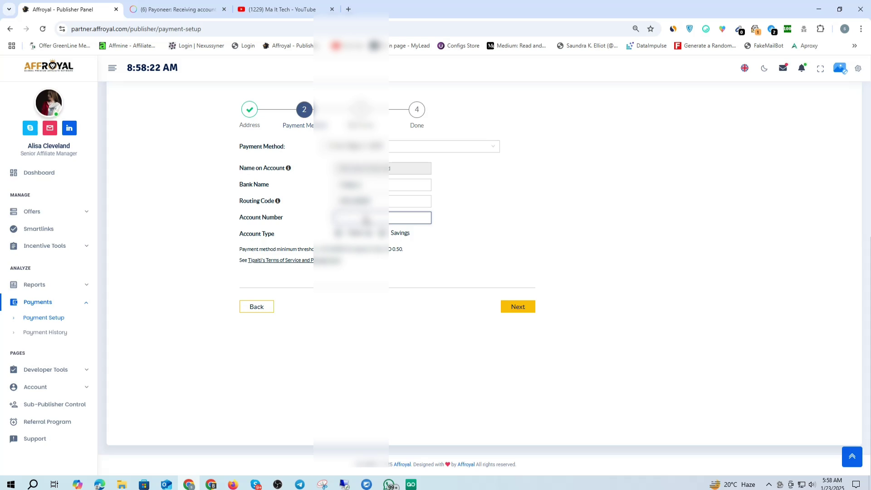
key(ctrl+v)
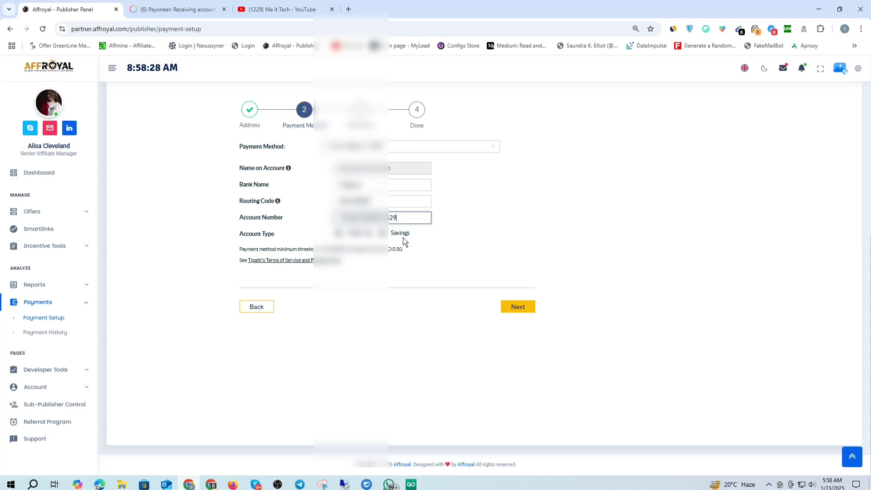
key(ctrl+Tab)
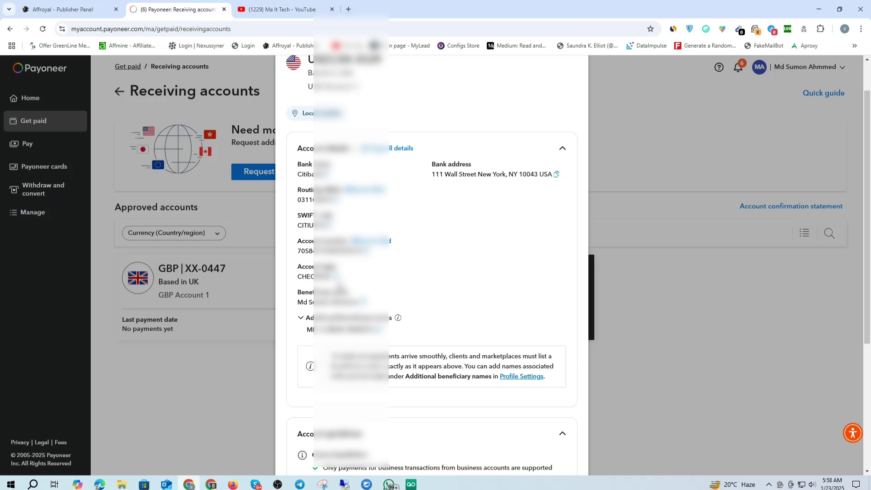
click(96, 8)
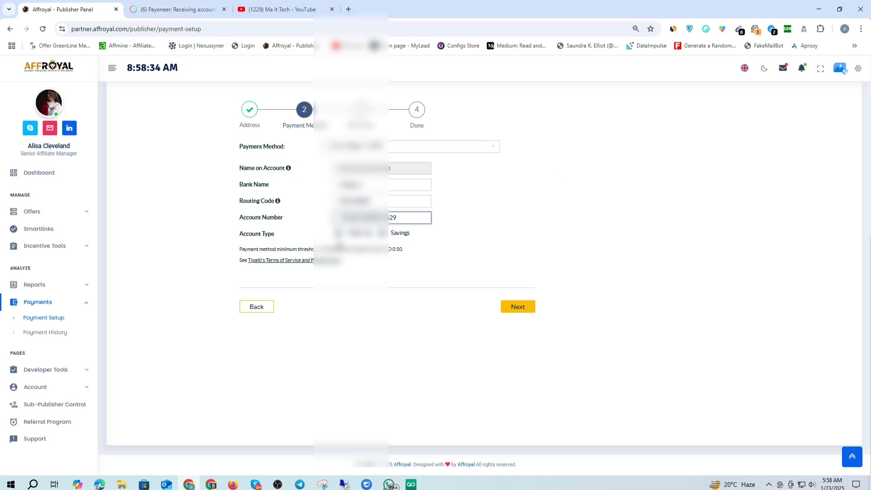
click(339, 233)
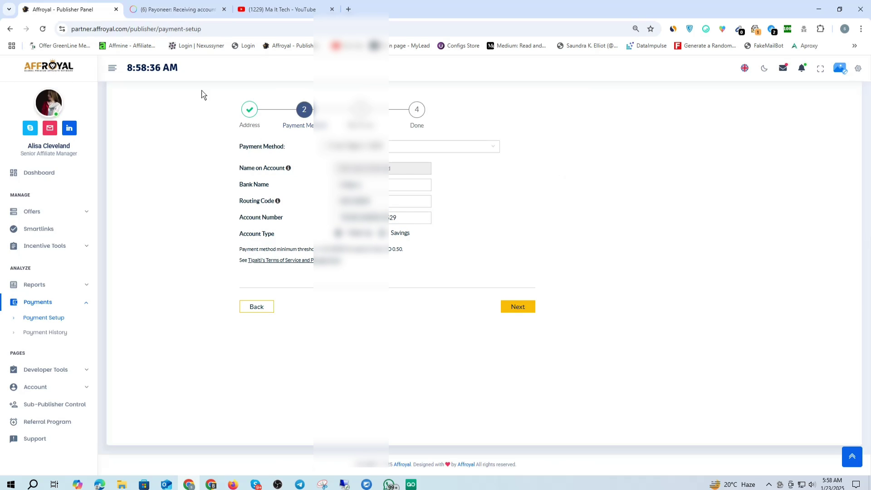
Step: Save the payment method and submit the SMS verification code in the 2-step verification dialog
click(525, 309)
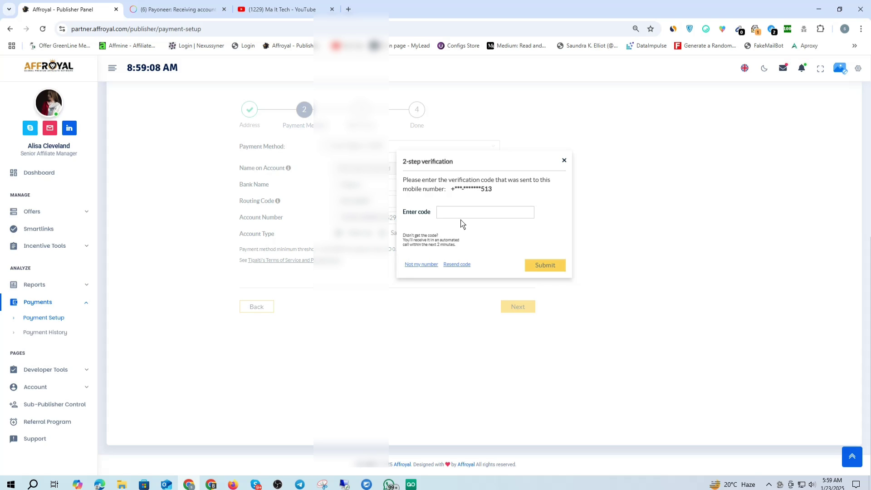
click(460, 215)
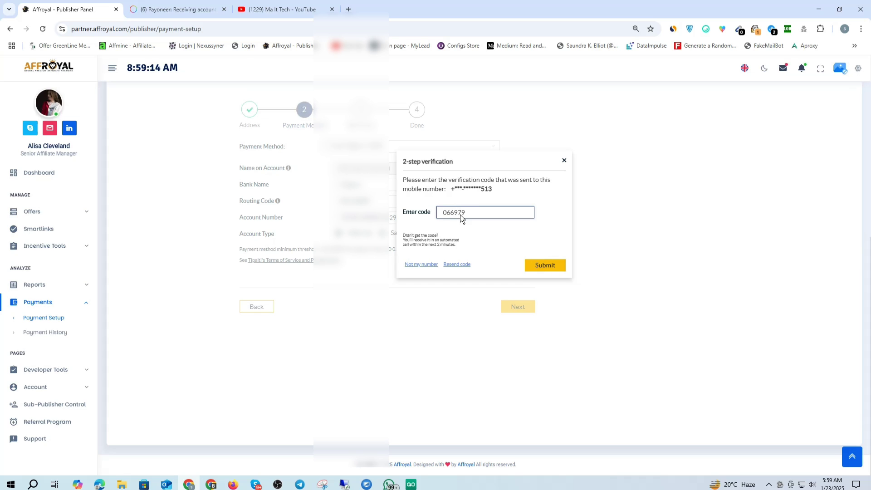
click(545, 266)
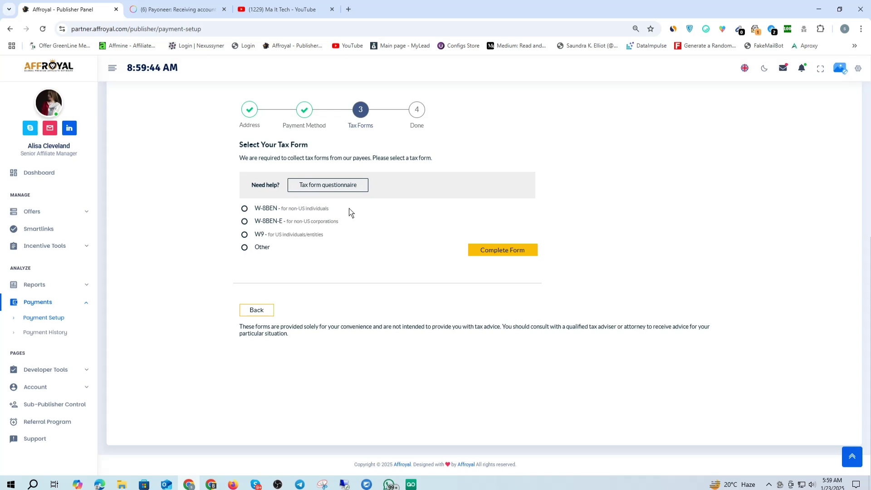
Step: Choose the W-8BEN form and certify that all services are performed outside the US
click(244, 210)
click(504, 251)
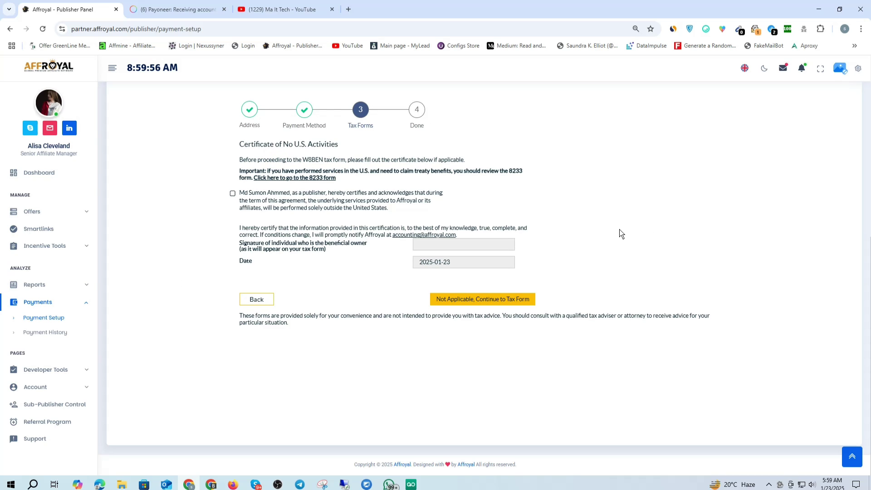
click(232, 195)
drag(241, 244, 319, 254)
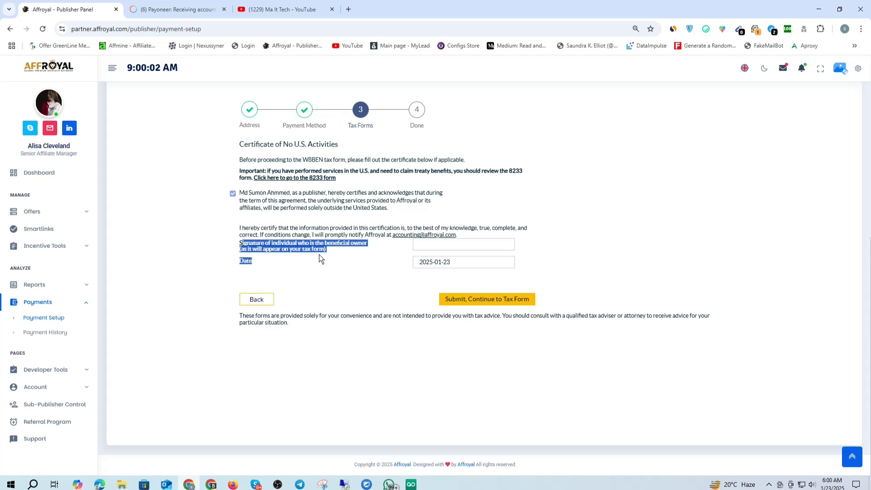
Step: Sign the certificate with the owner's full name and submit it
click(431, 247)
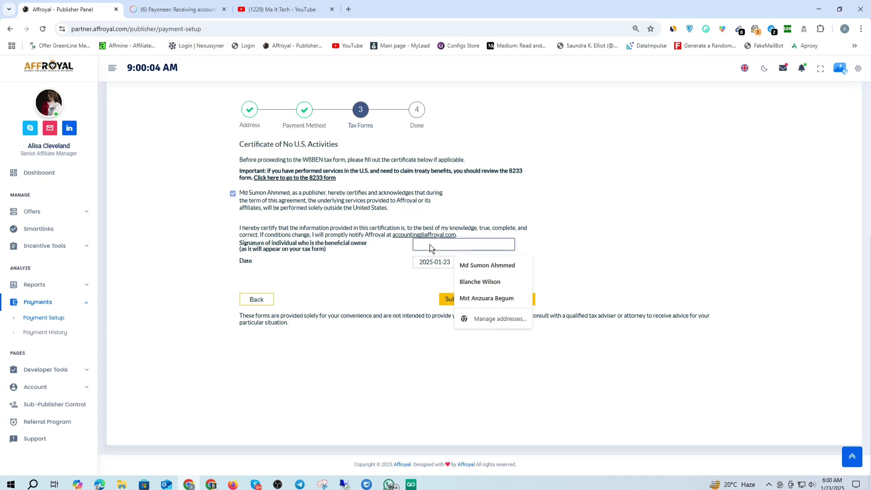
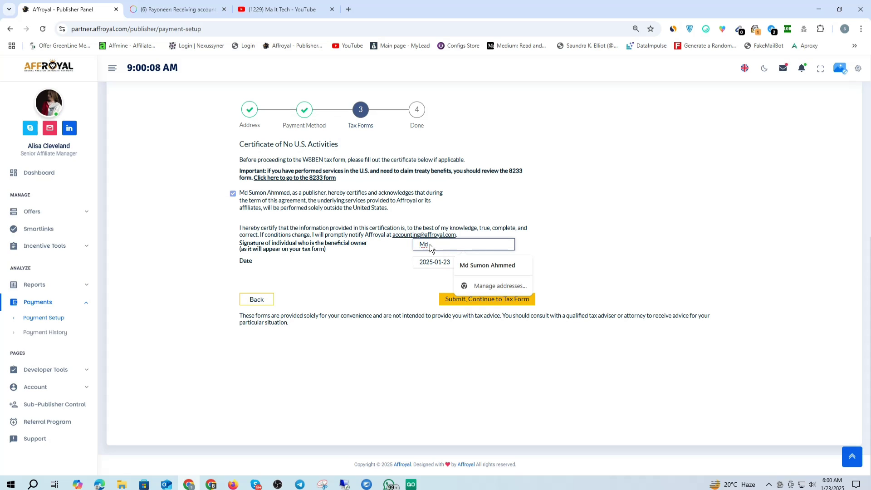
click(642, 244)
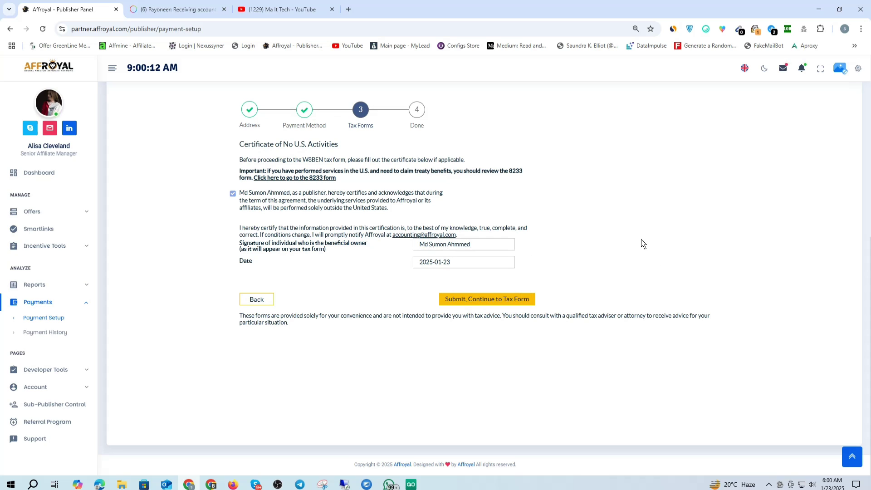
click(481, 304)
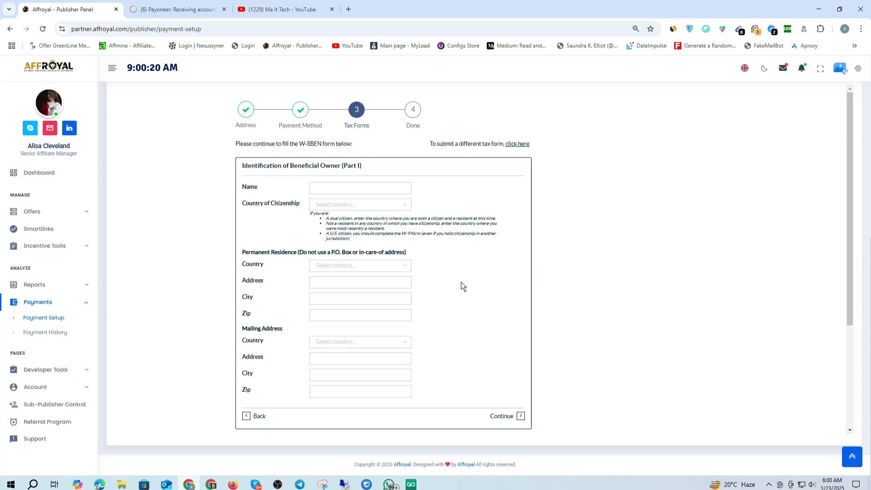
Step: Enter the beneficial owner's name and set country of citizenship to Bangladesh
scroll(378, 261, down, 3)
scroll(438, 281, up, 3)
click(331, 190)
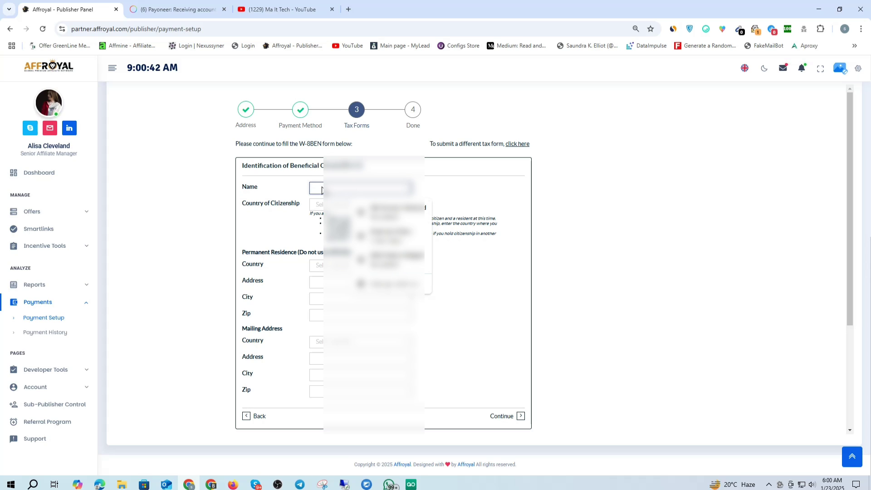
text(Mc)
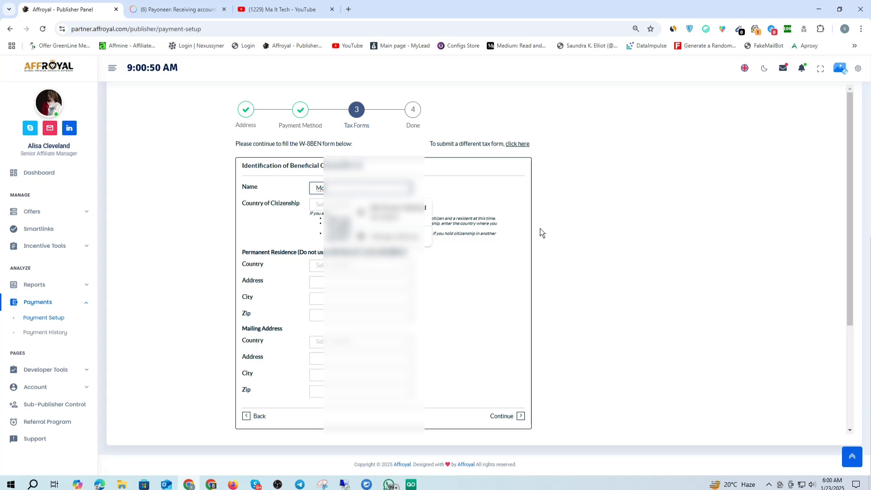
text(Kenzie)
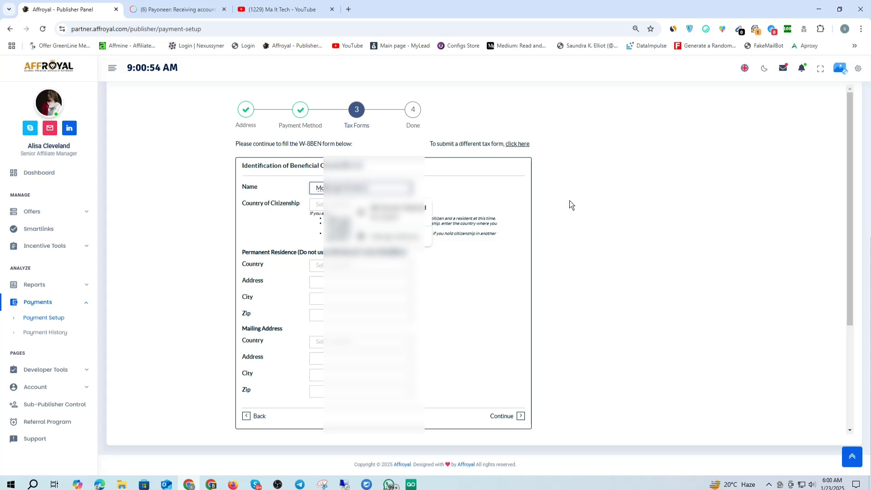
click(488, 187)
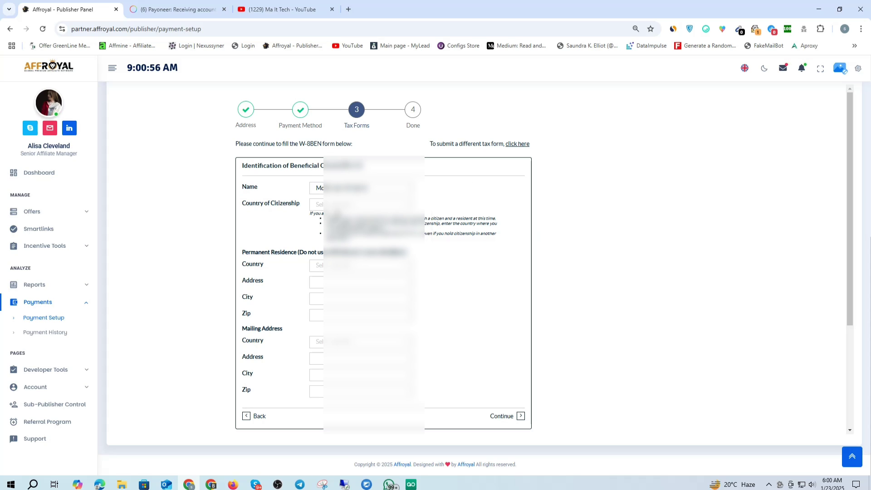
click(337, 205)
scroll(363, 240, down, 5)
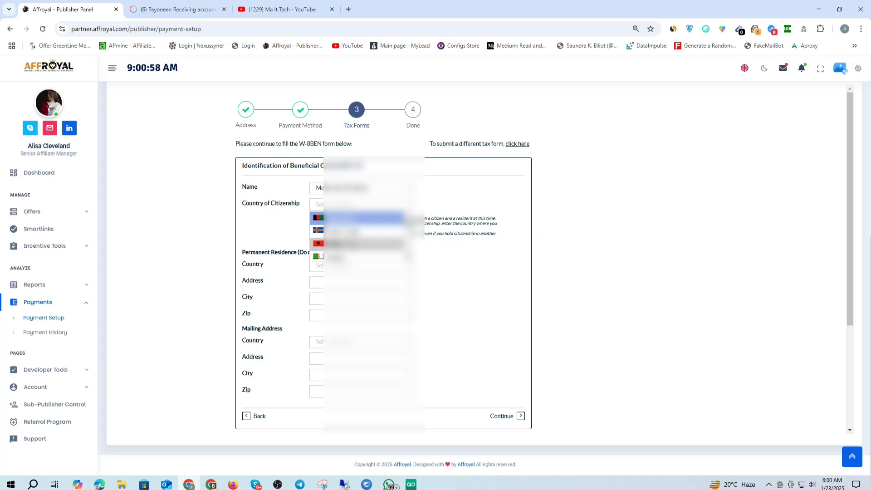
scroll(373, 241, up, 1)
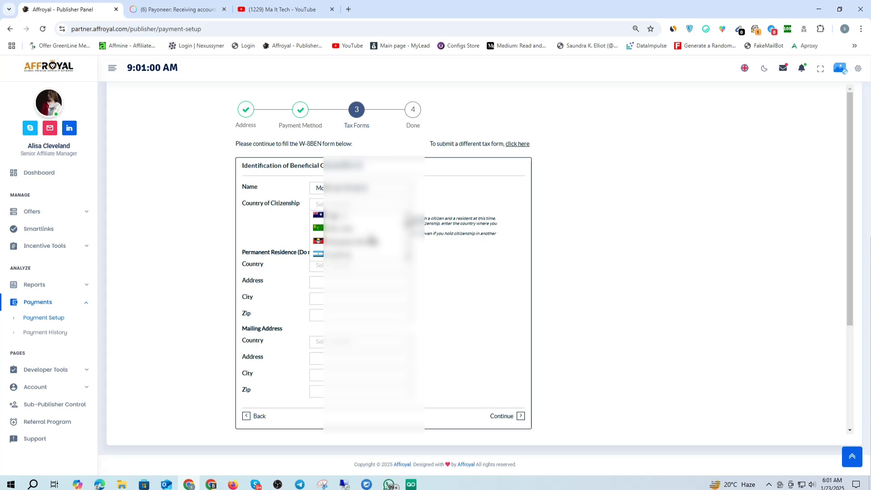
scroll(372, 241, down, 2)
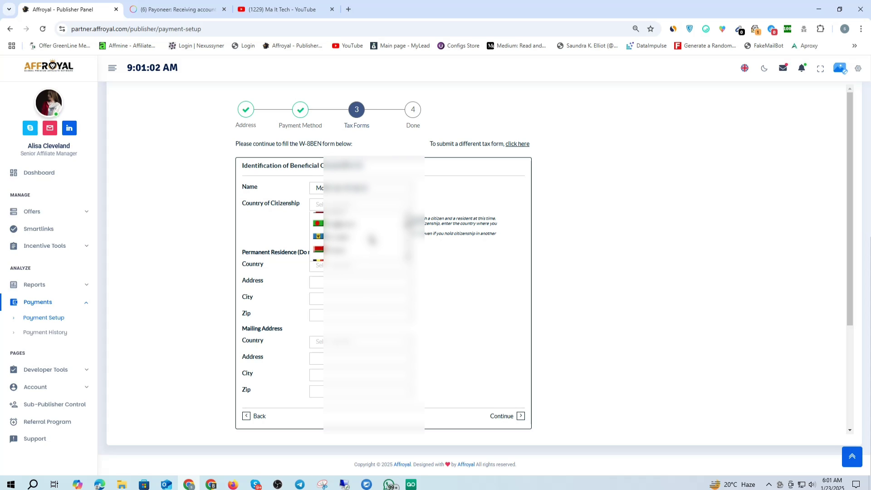
click(346, 229)
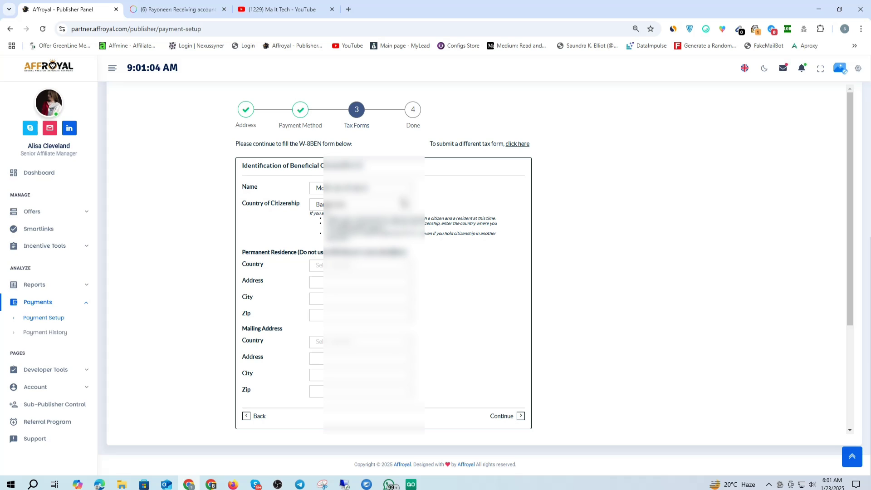
Step: Set the permanent residence country to Bangladesh and reuse the saved address
scroll(396, 199, down, 1)
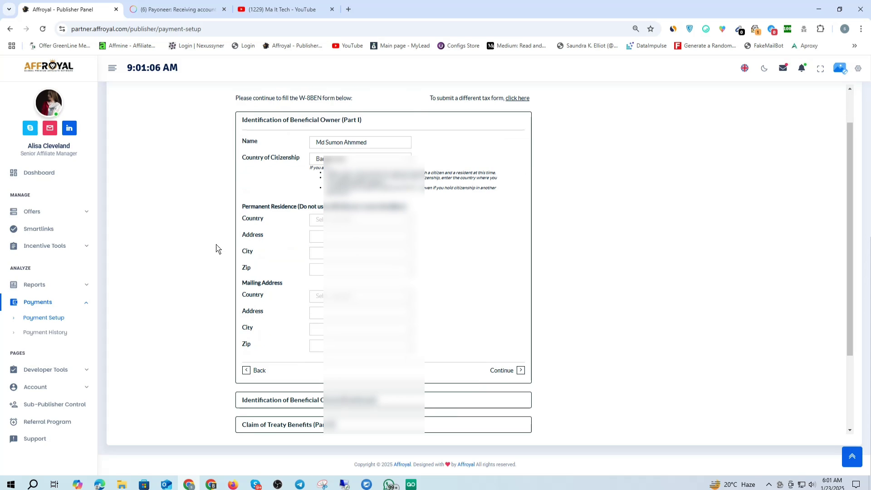
click(341, 221)
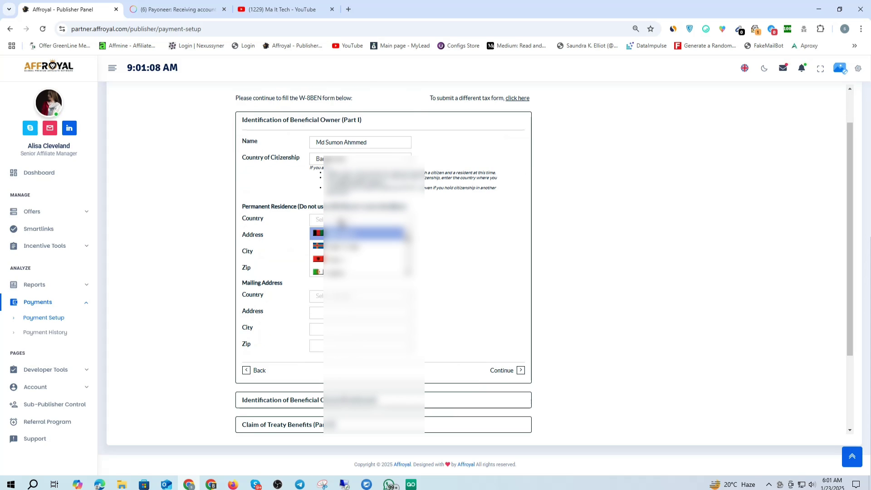
scroll(349, 247, down, 3)
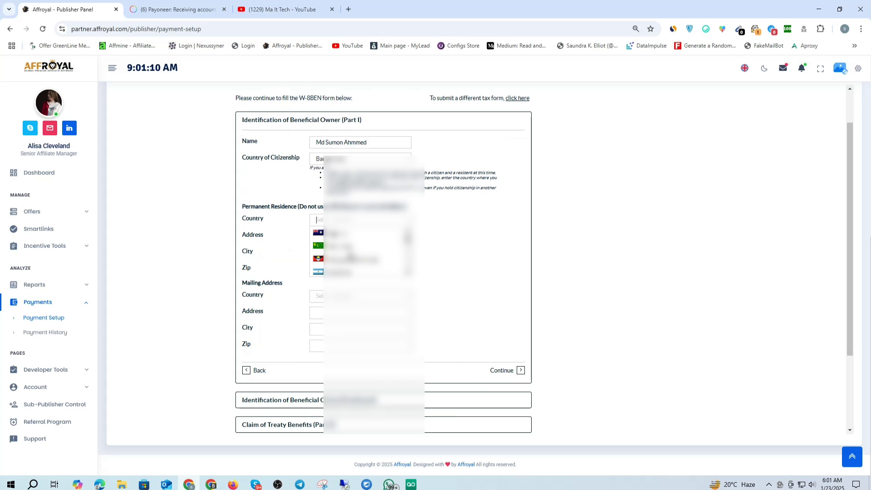
scroll(350, 256, down, 3)
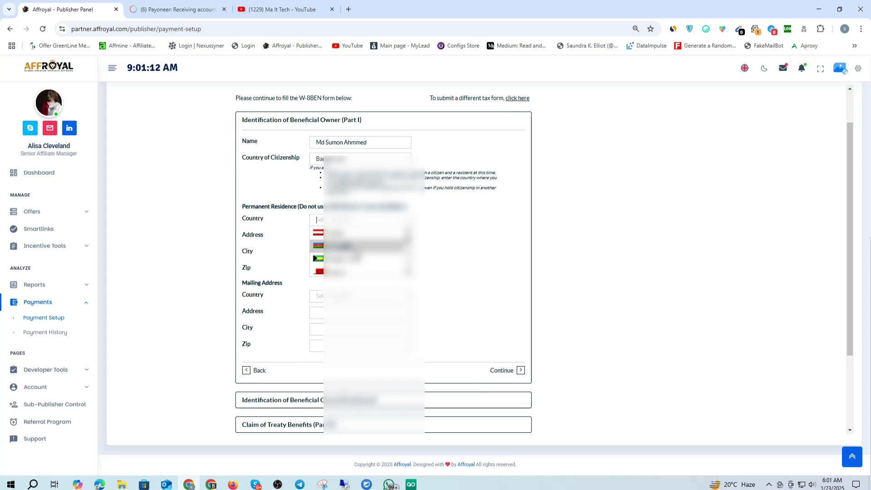
scroll(350, 256, down, 1)
click(351, 256)
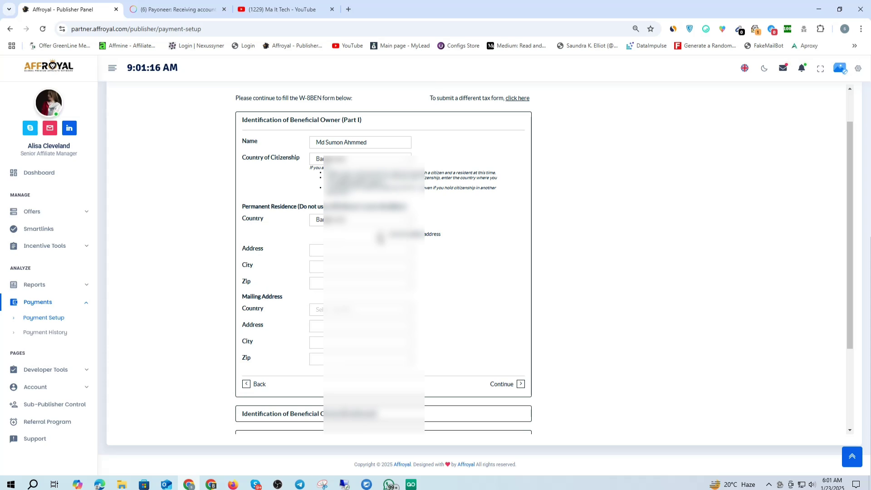
click(383, 235)
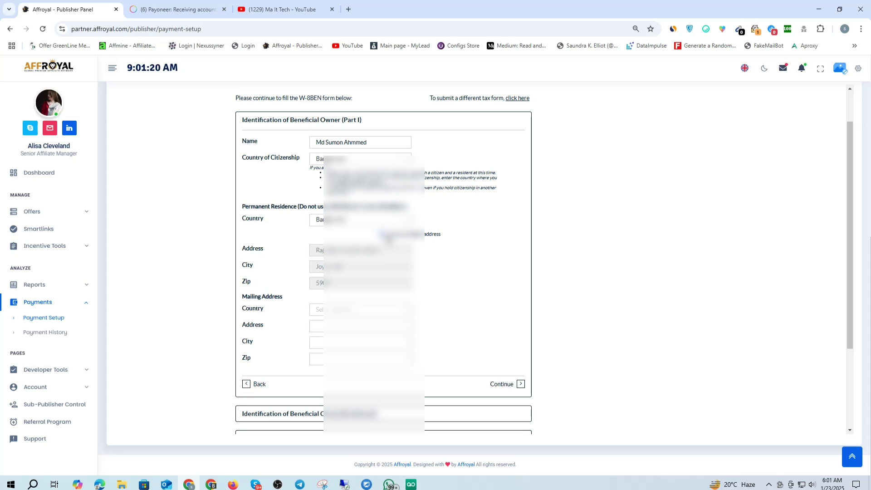
Step: Set the mailing address country to Bangladesh, same as the permanent residence
scroll(462, 249, down, 1)
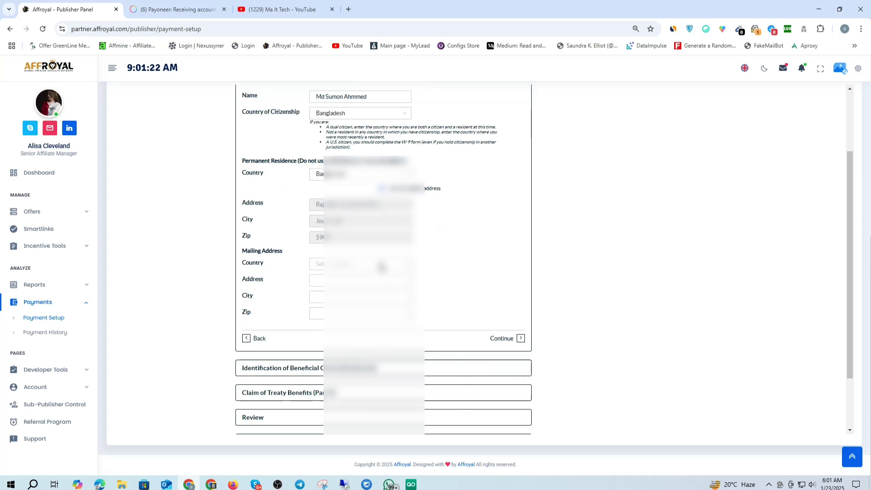
click(382, 267)
scroll(383, 299, down, 2)
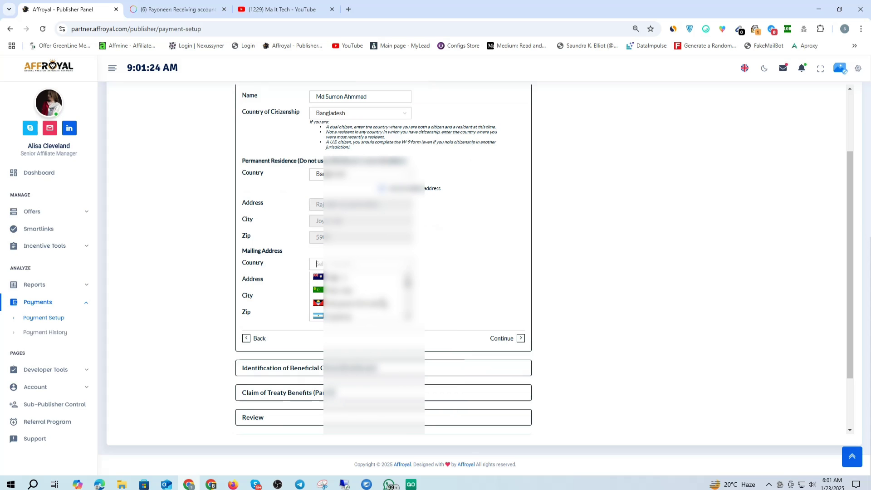
scroll(383, 303, down, 2)
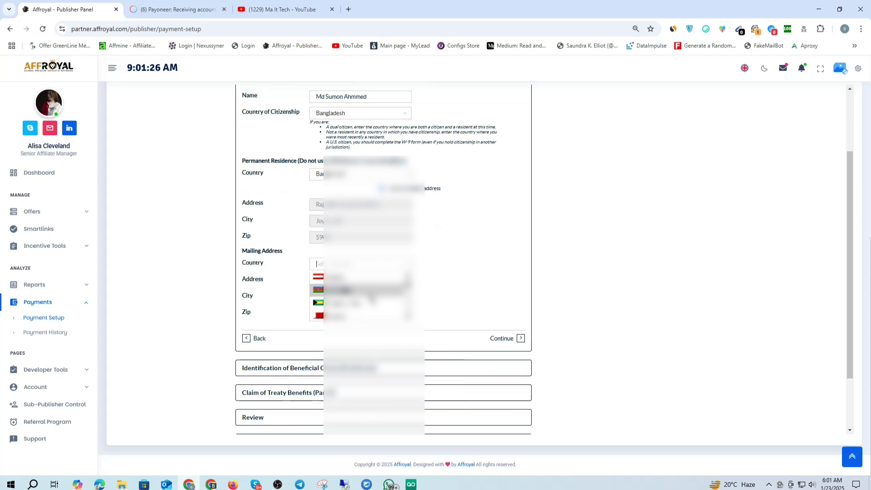
scroll(372, 297, down, 2)
click(351, 288)
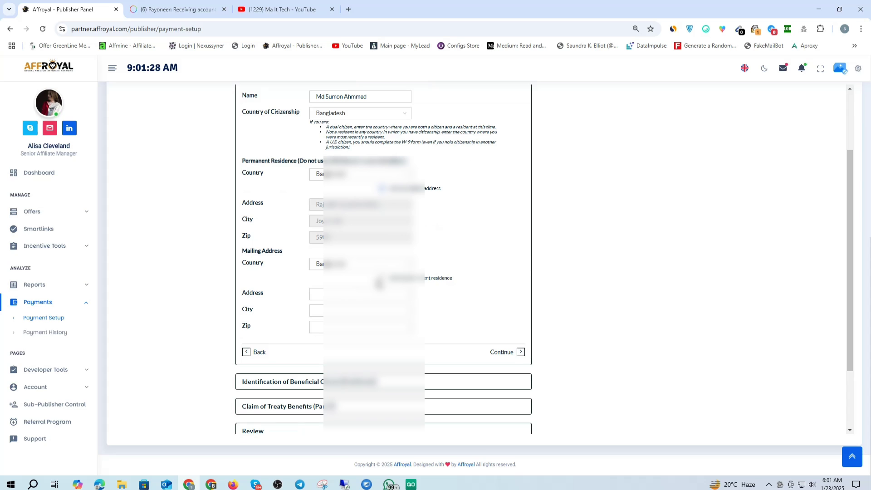
click(381, 278)
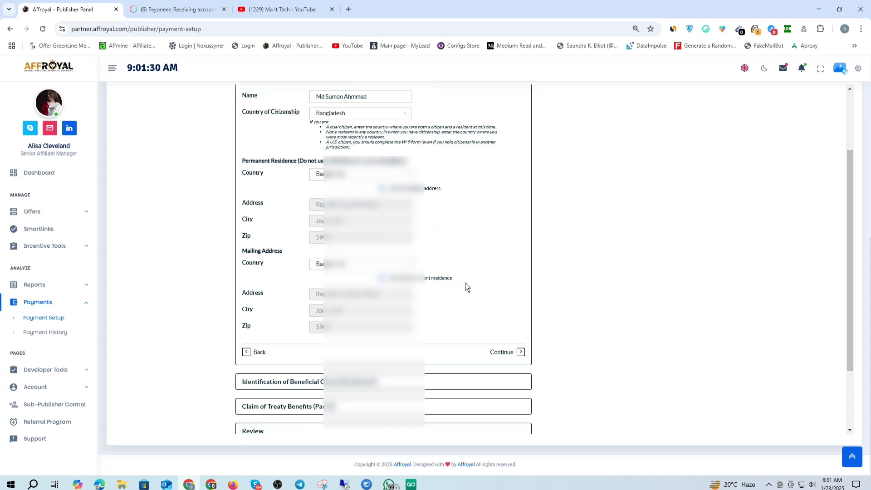
scroll(457, 277, up, 2)
scroll(463, 276, down, 2)
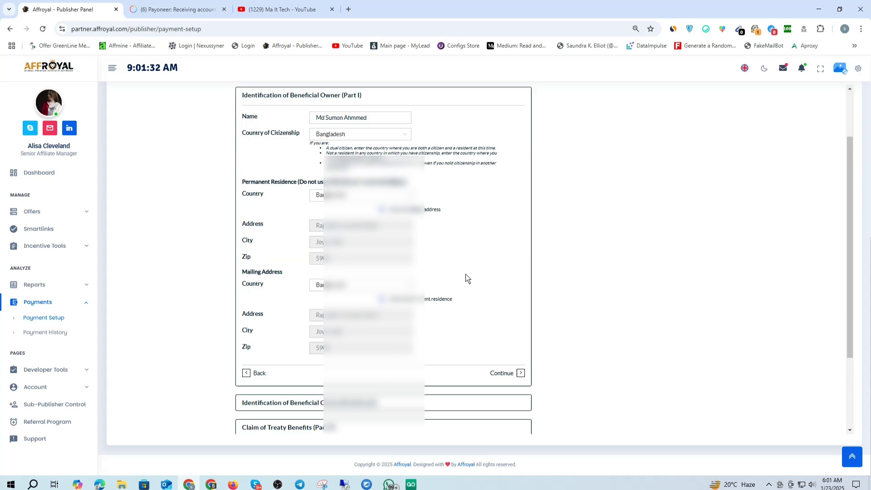
Step: Continue past Part I, tick "I can't claim treaty benefits", and continue the Tax ID section
click(500, 352)
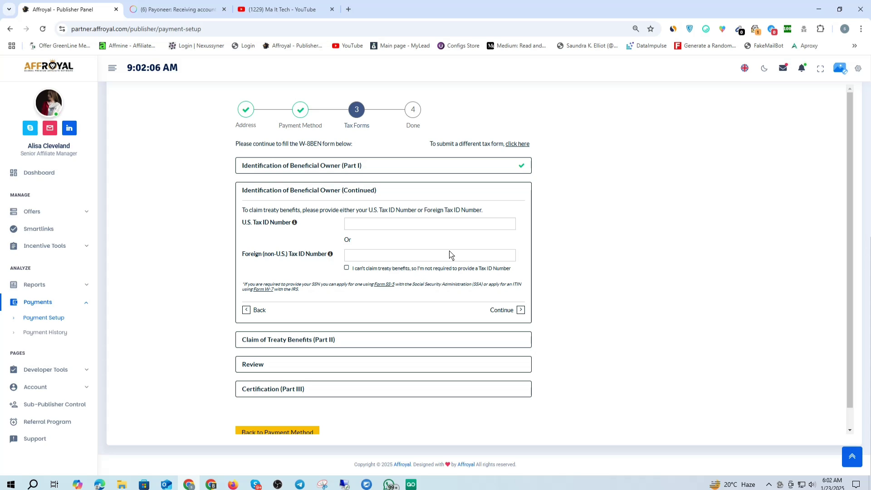
click(347, 269)
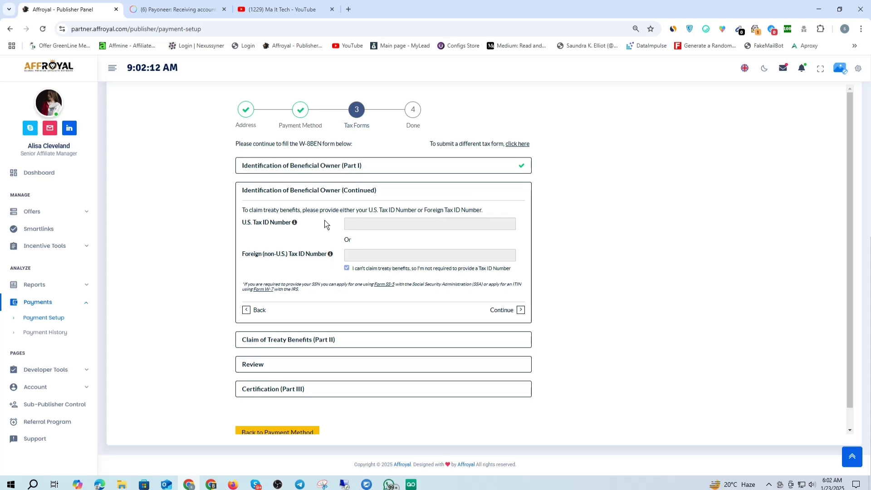
click(503, 312)
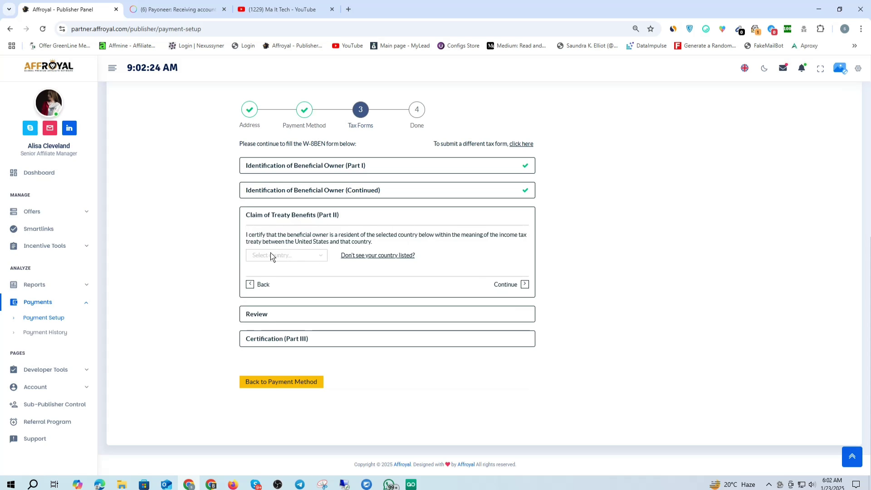
Step: Copy the treaty certification sentence under Claim of Treaty Benefits (Part II)
click(316, 258)
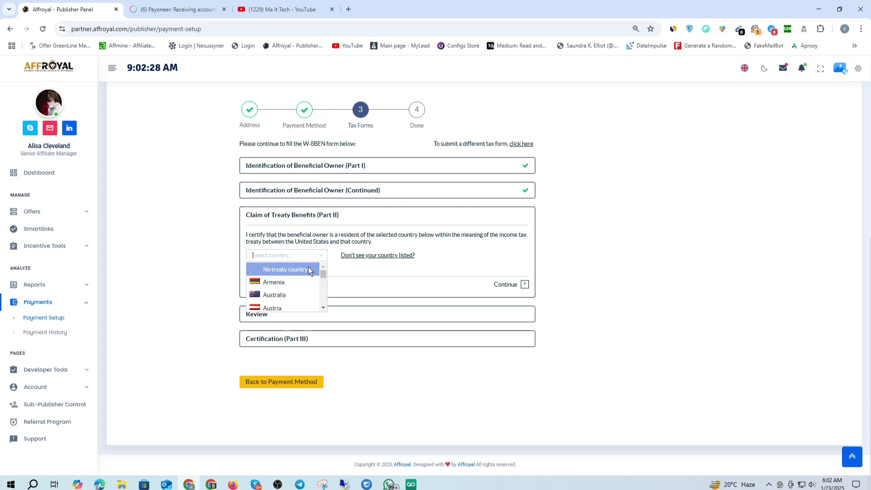
click(439, 261)
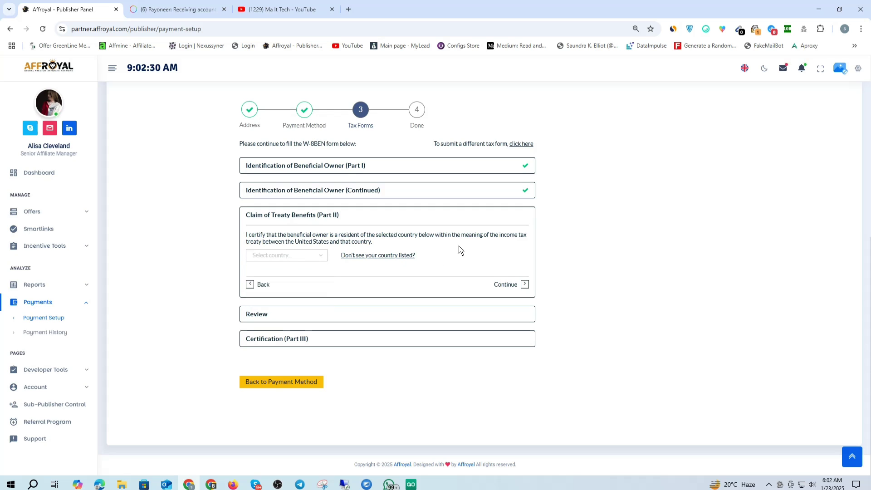
drag(246, 236, 368, 241)
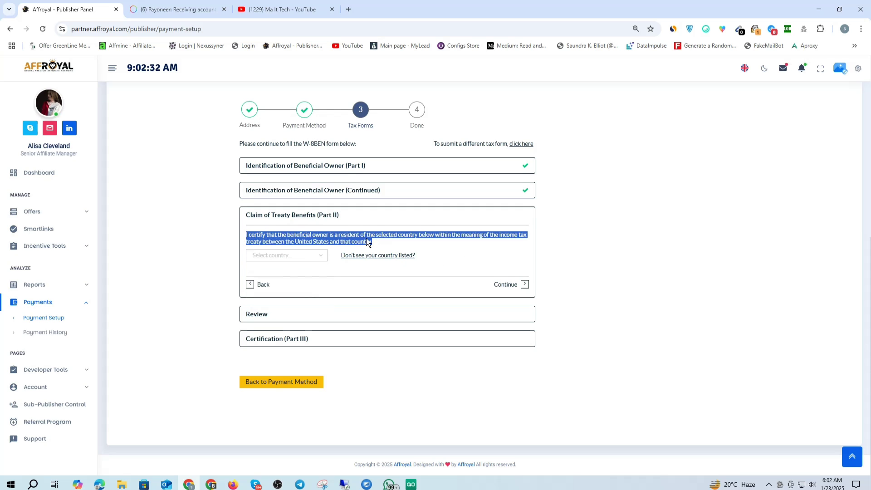
right_click(347, 233)
click(367, 245)
Step: Translate the copied certification sentence from English into Bangla with Google Translate
key(ctrl+t)
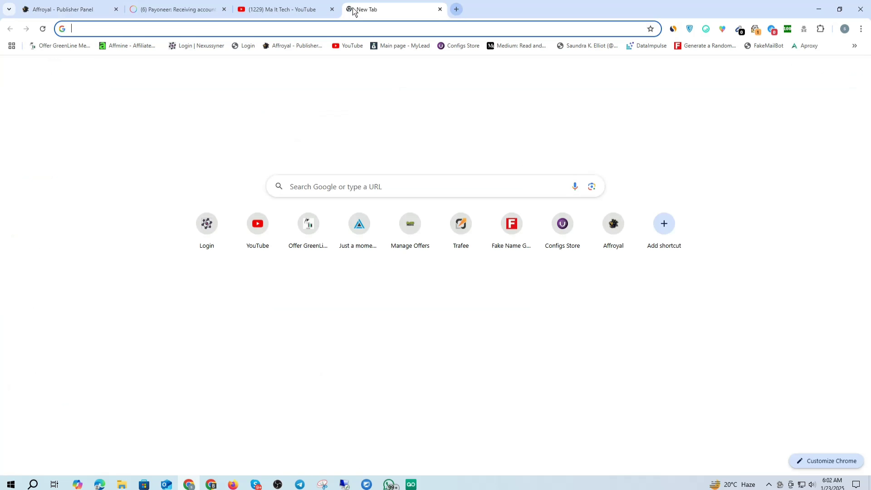
click(210, 28)
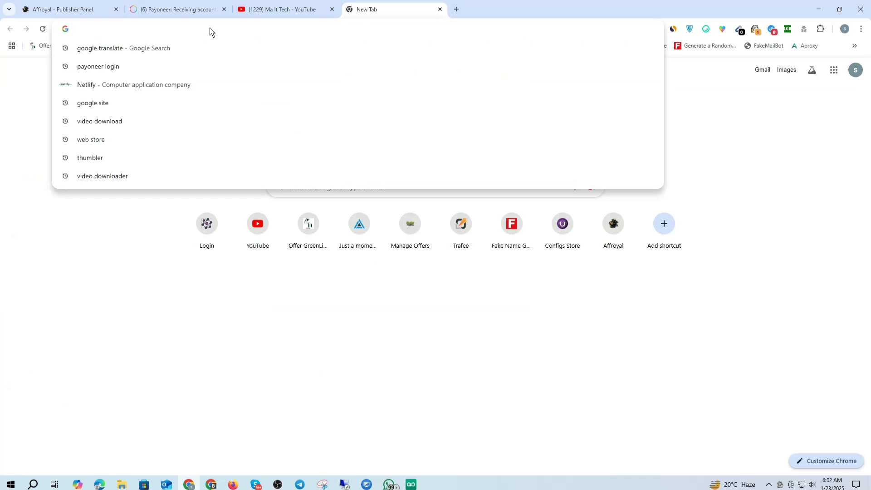
click(120, 53)
click(252, 144)
click(153, 172)
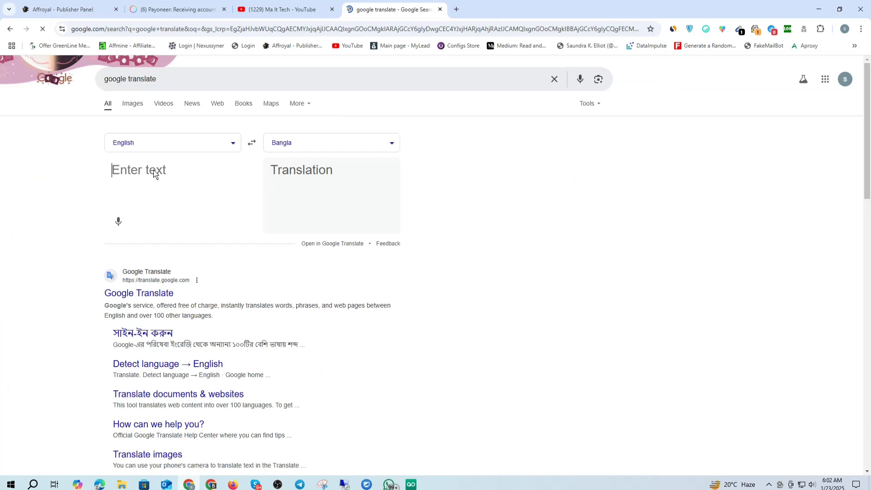
key(ctrl+v)
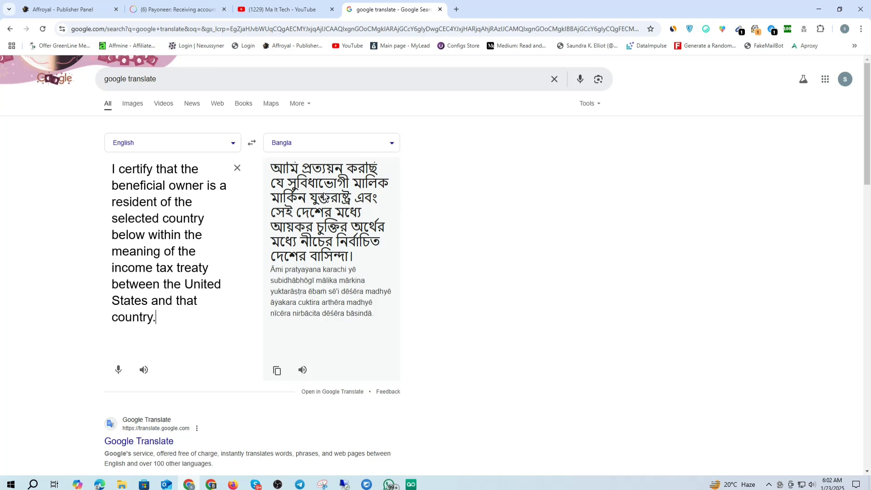
Step: Close the translation tab, pick Bangladesh as the treaty country, and continue
click(440, 9)
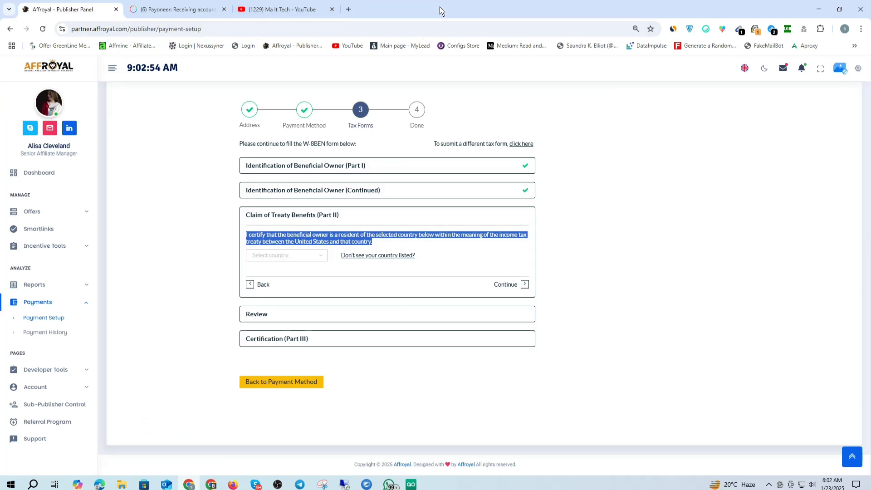
click(317, 257)
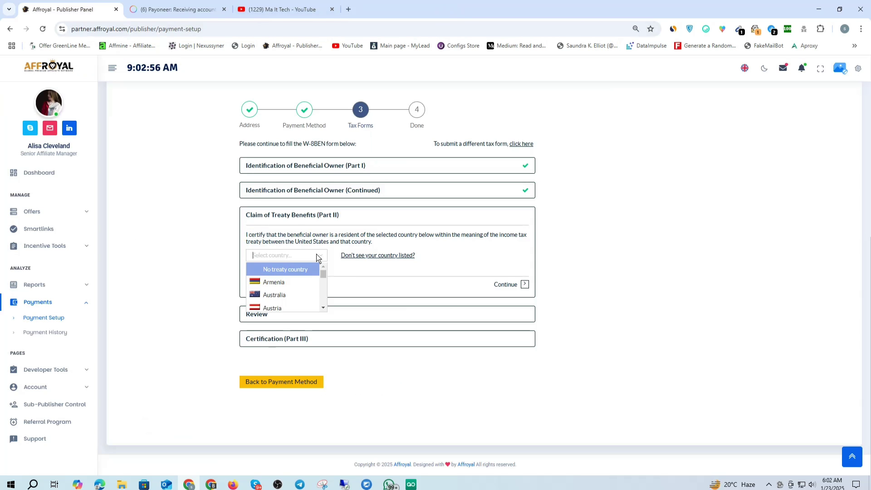
scroll(309, 287, down, 2)
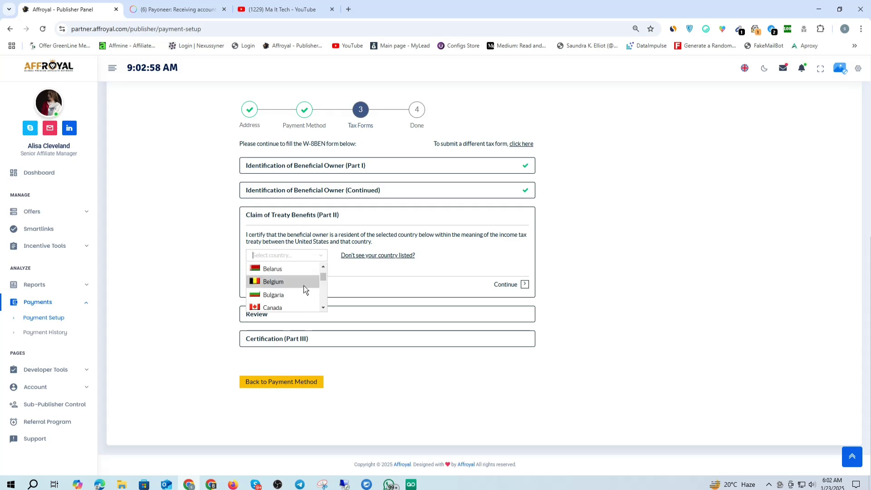
scroll(304, 285, up, 1)
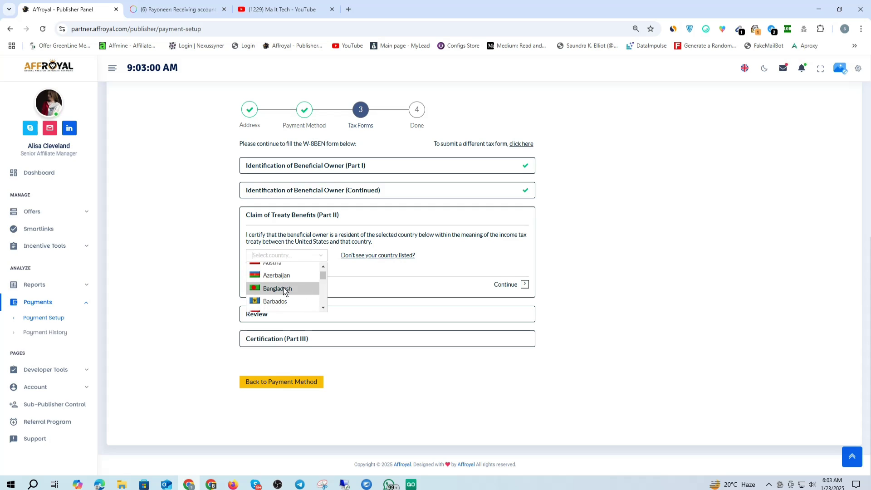
click(283, 289)
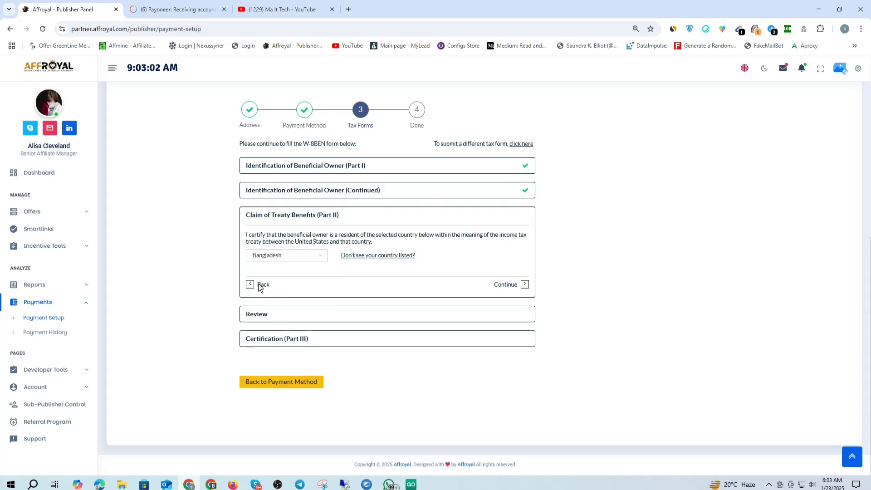
click(502, 285)
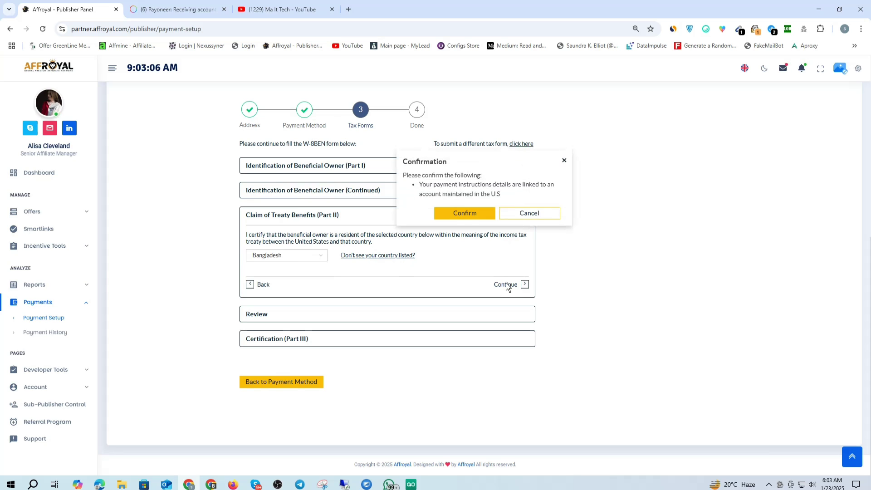
Step: Confirm the U.S.-maintained account dialog and continue through the Review panel
click(465, 211)
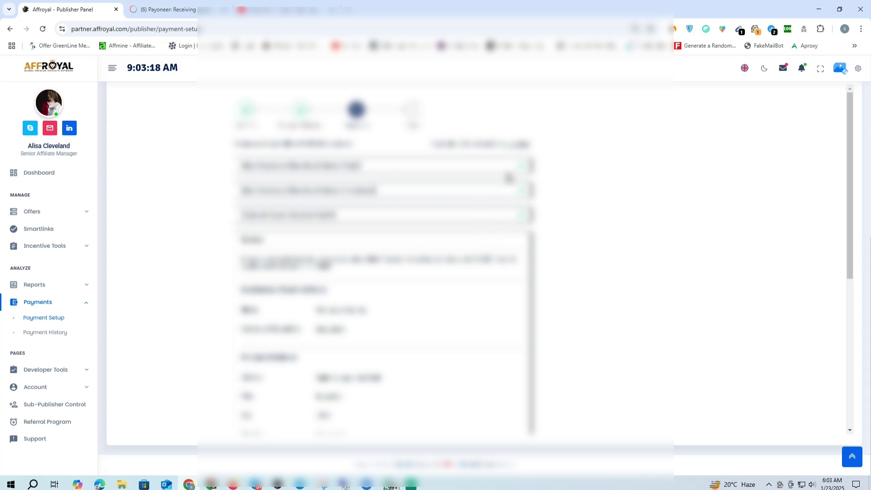
scroll(503, 195, down, 3)
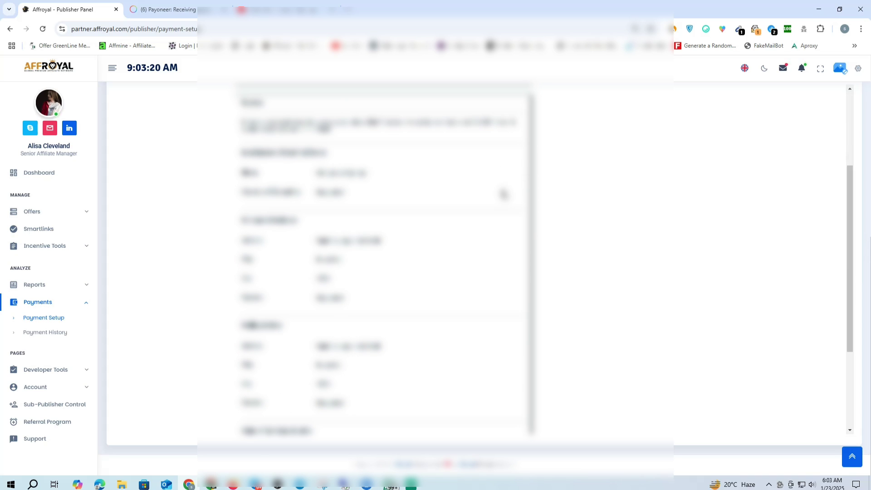
scroll(388, 191, down, 3)
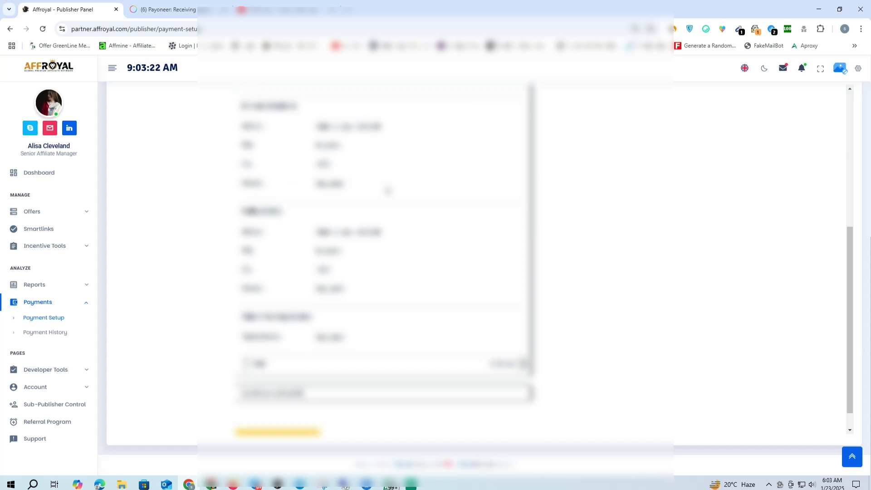
scroll(388, 190, down, 1)
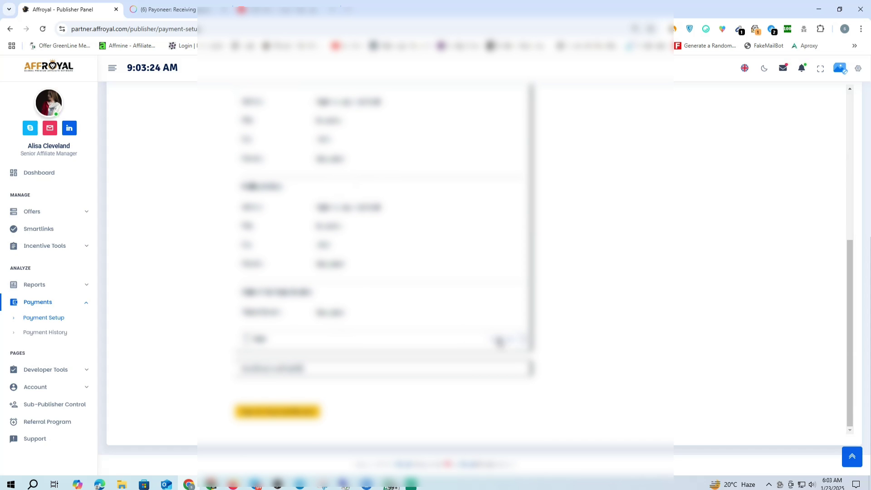
click(512, 343)
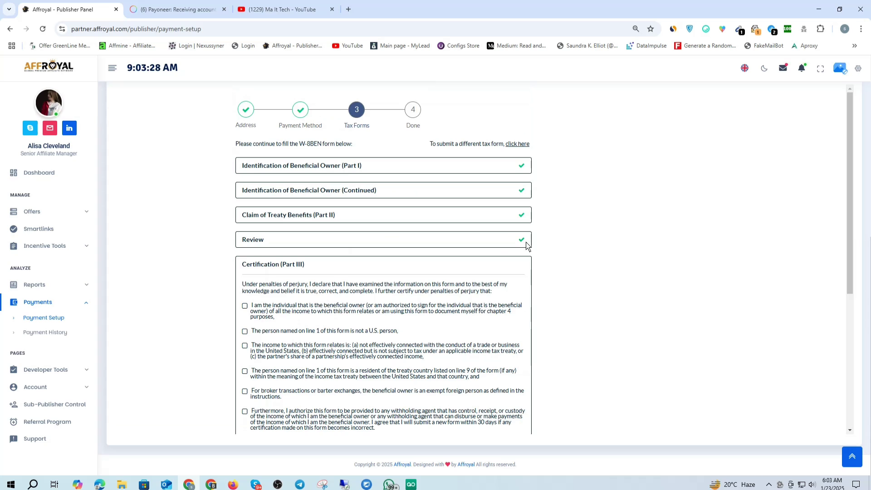
Step: Tick all six Part III certifications: beneficial owner, non-U.S. person, treaty residence, broker exemption, and withholding-agent authorization
scroll(488, 247, down, 2)
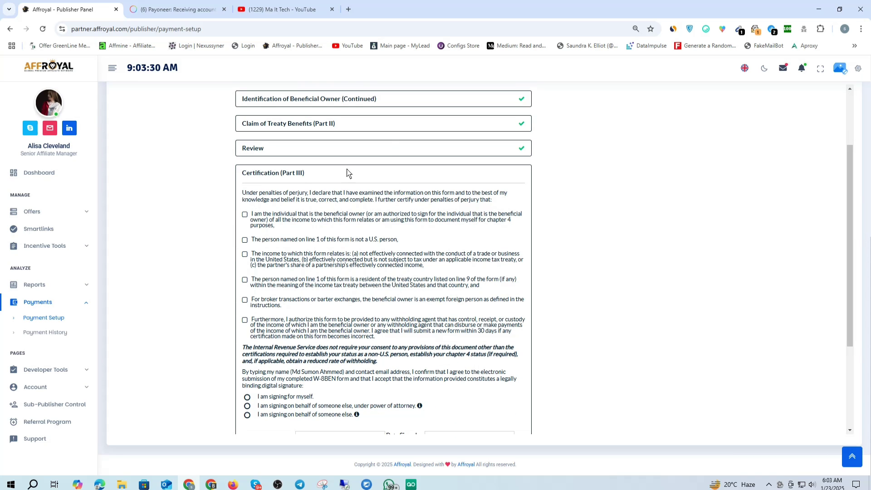
scroll(349, 175, down, 1)
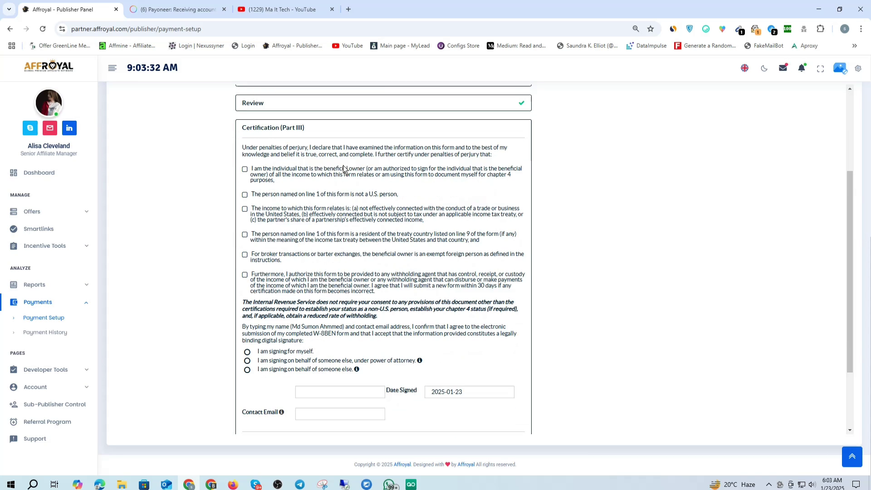
click(246, 169)
click(245, 195)
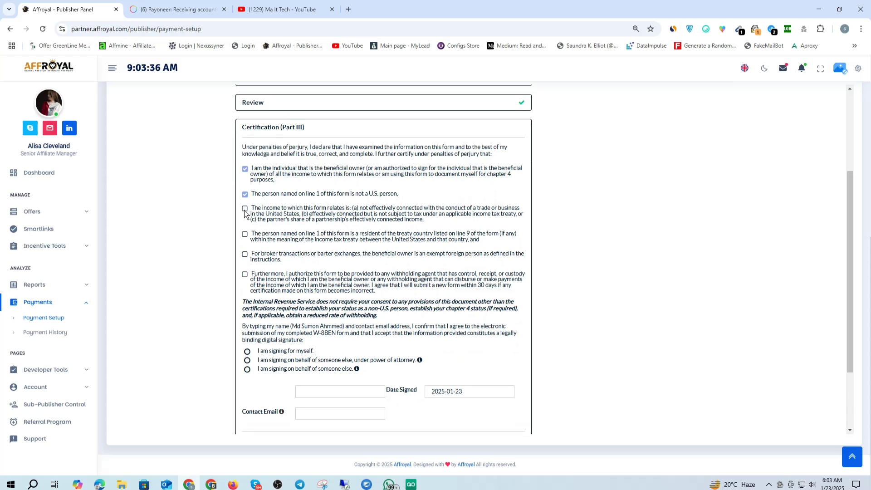
click(245, 209)
click(245, 235)
click(245, 255)
click(245, 275)
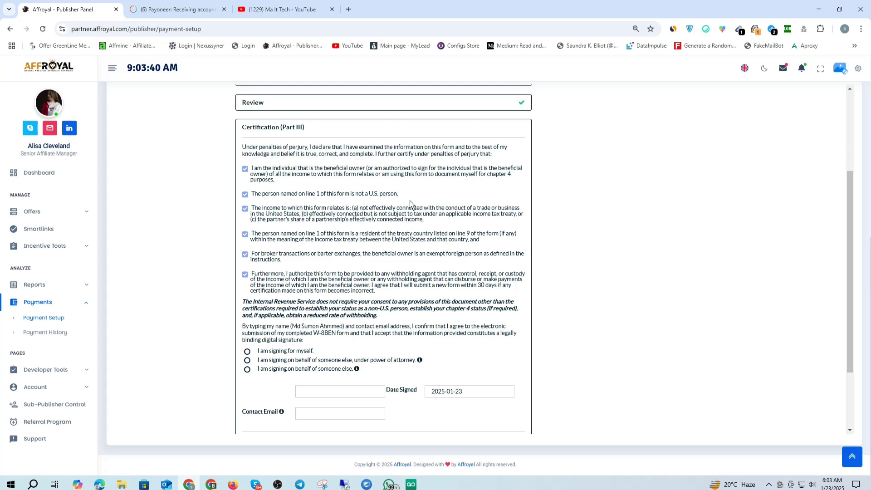
Step: Choose 'I am signing for myself', enter the signer's full name, and fill the contact email from autofill
scroll(386, 180, down, 2)
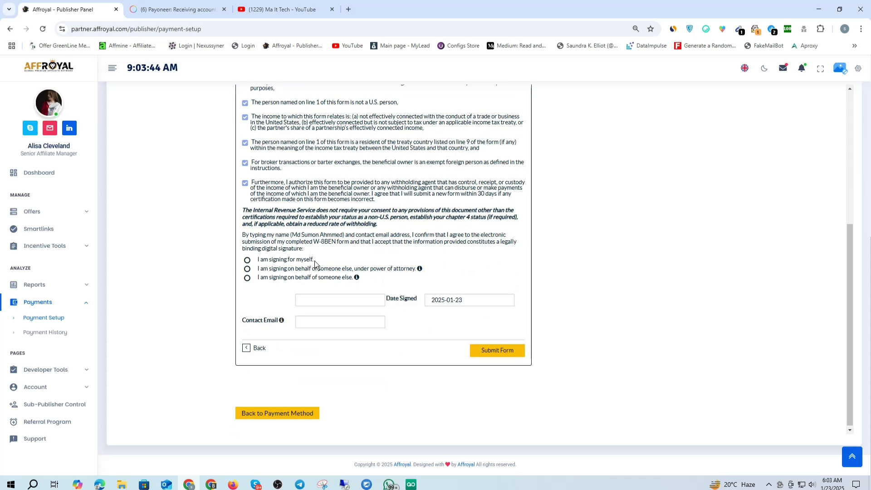
click(248, 260)
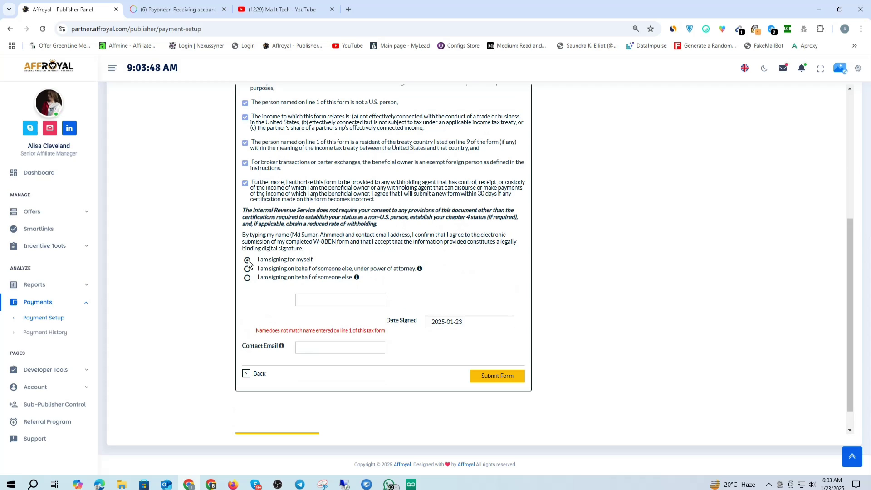
click(338, 299)
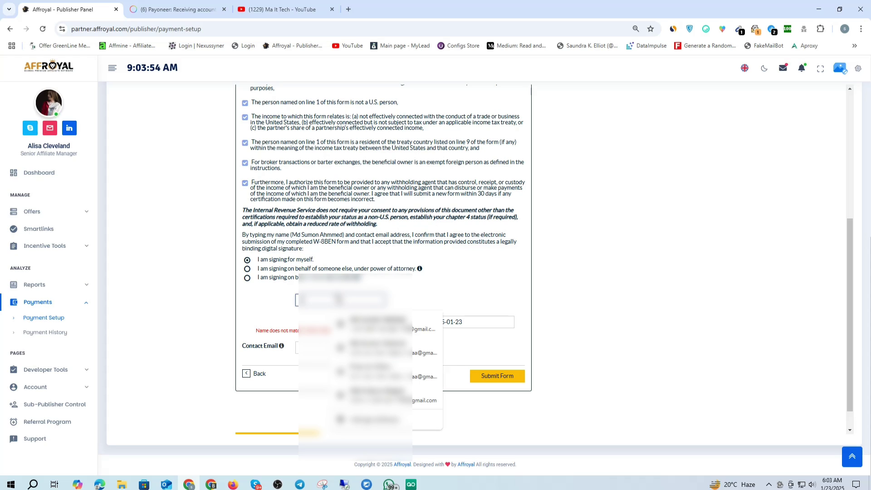
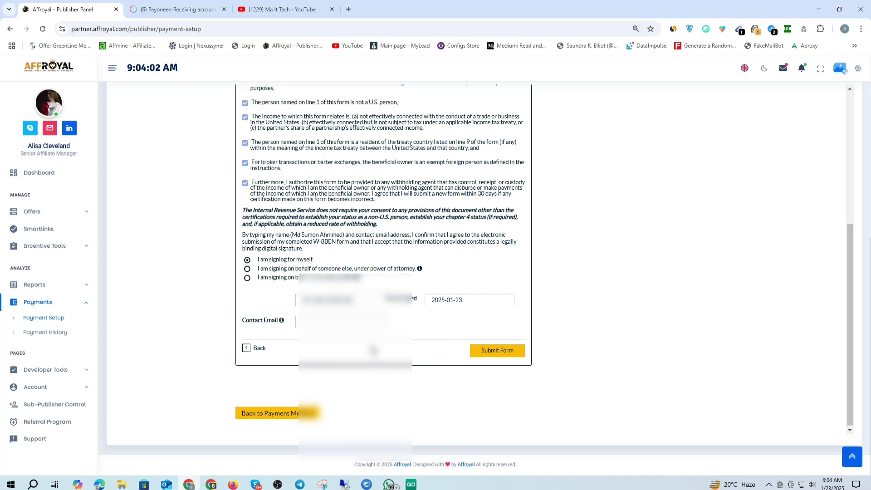
click(297, 323)
click(327, 325)
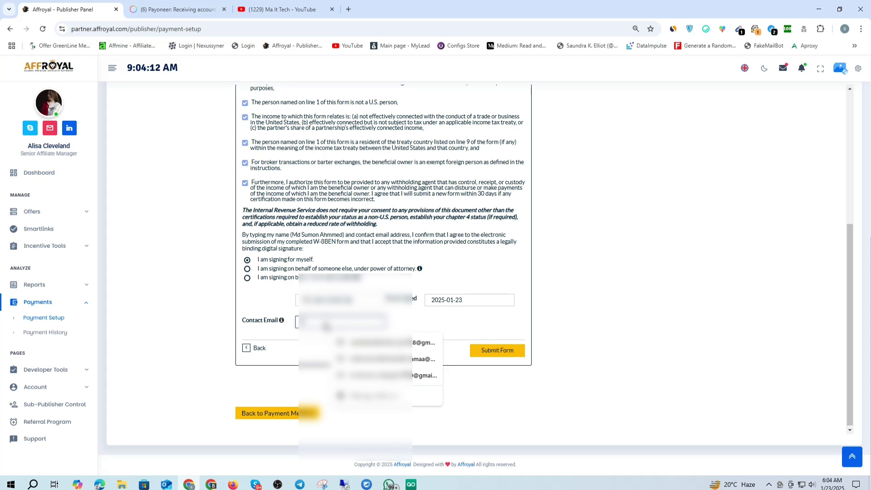
click(388, 343)
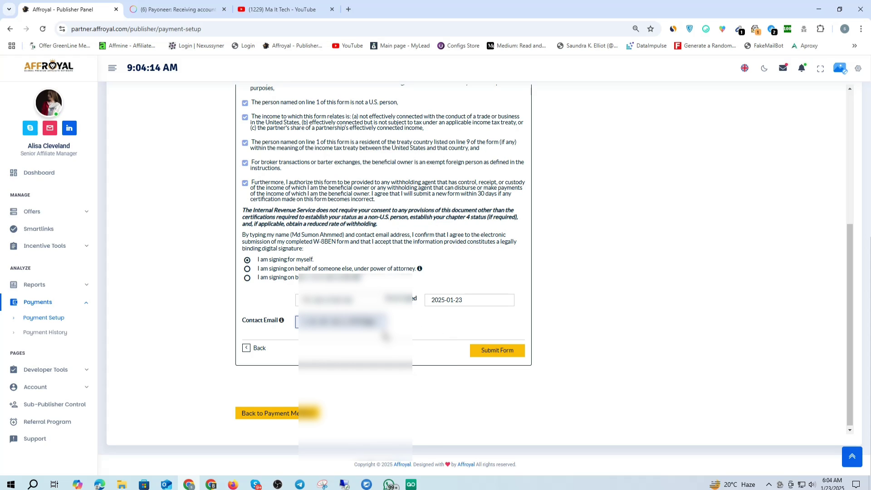
Step: Submit the completed W-8BEN form
click(499, 353)
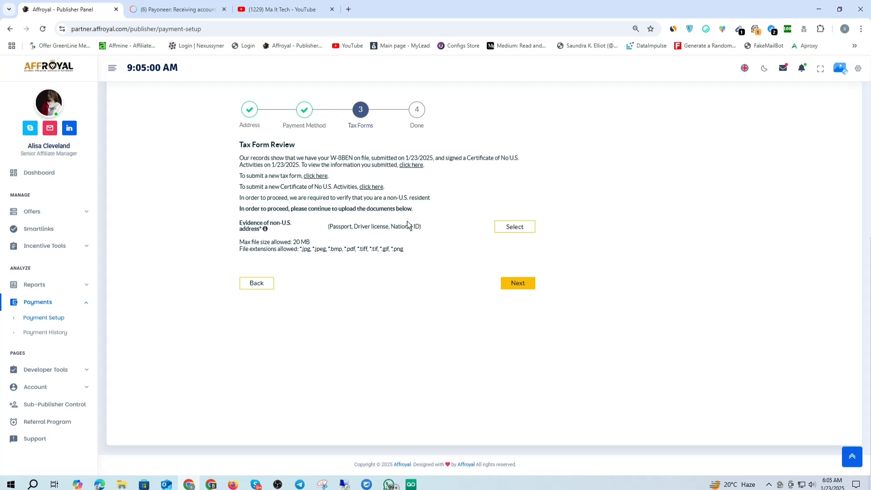
Step: Upload photo_2024-07-07_21-33-09.jpg from the @ LOVE drive as a National ID document
click(519, 227)
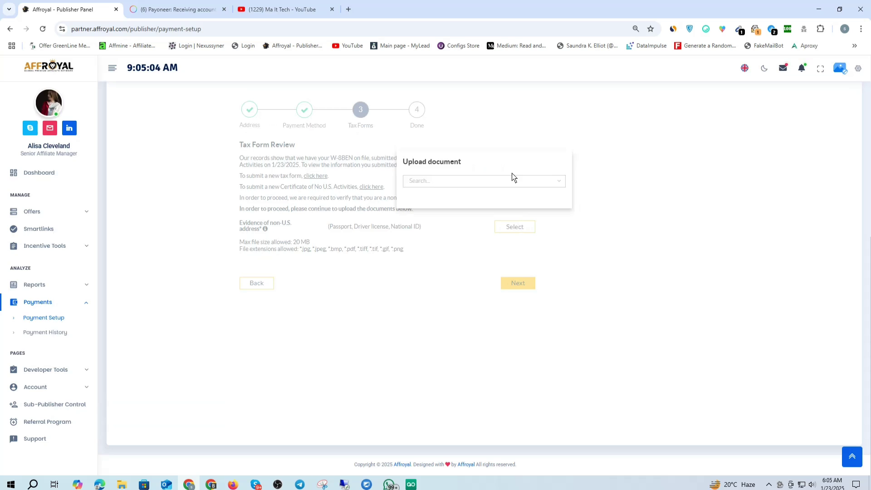
click(560, 184)
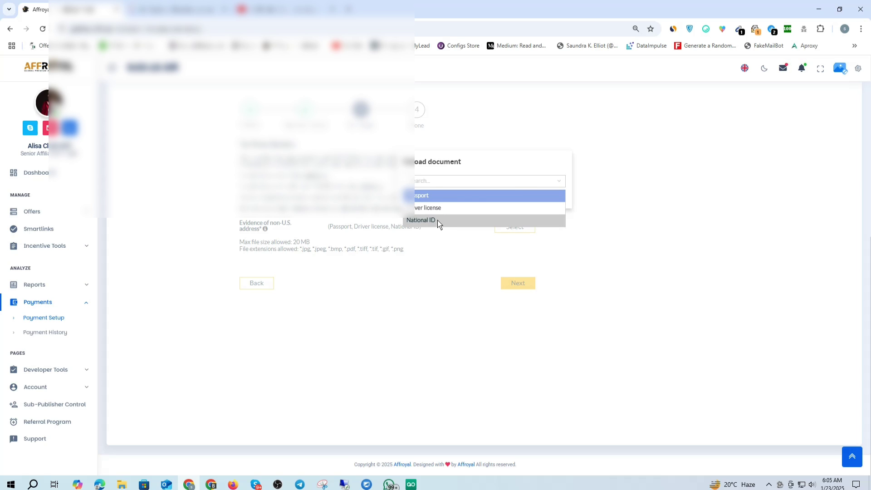
click(437, 219)
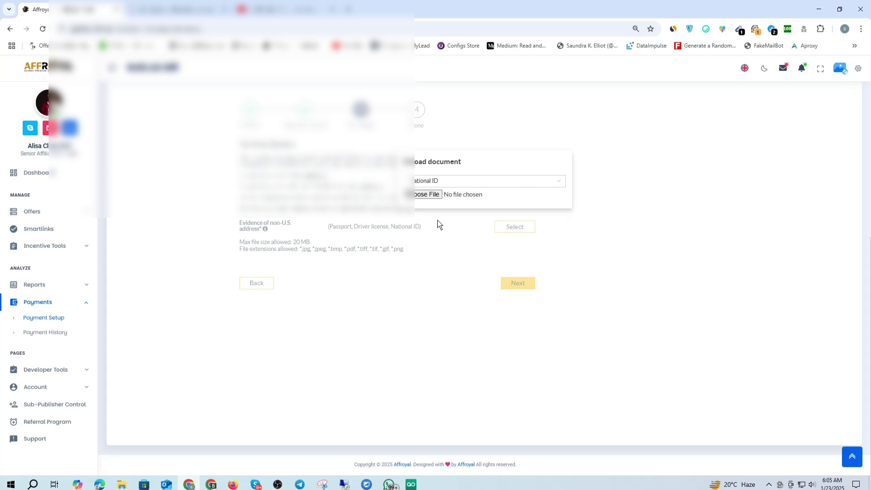
click(424, 195)
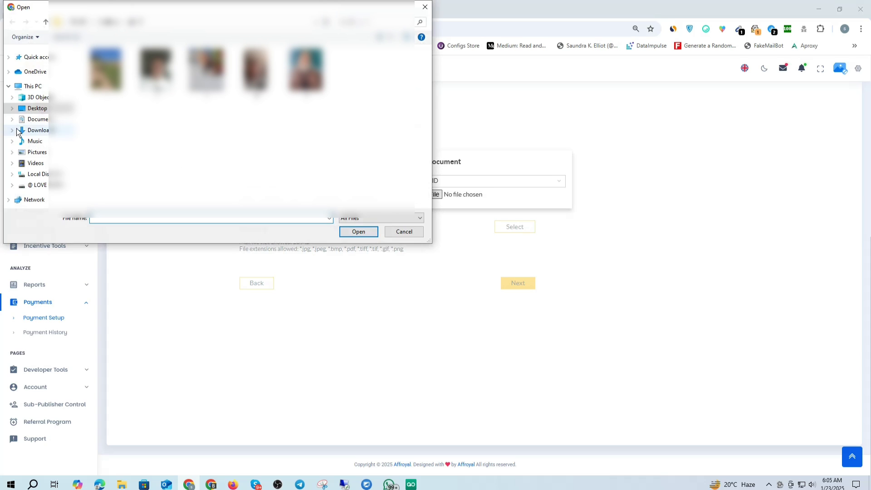
click(24, 107)
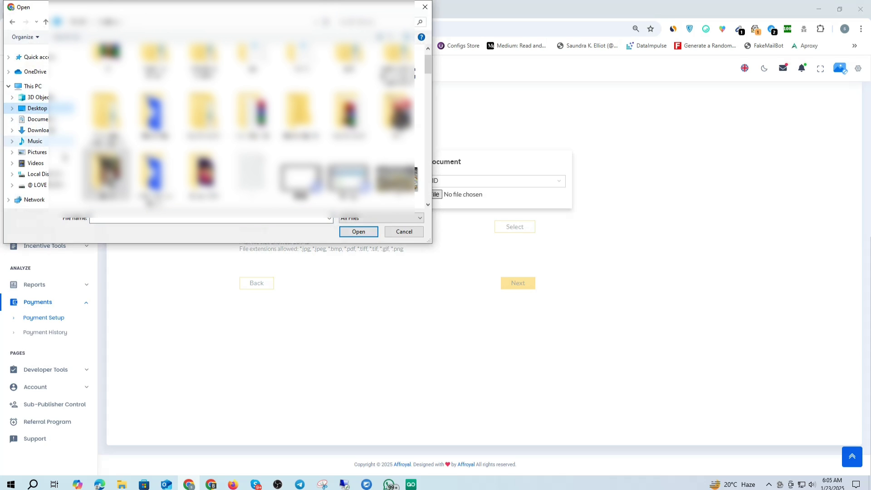
click(42, 185)
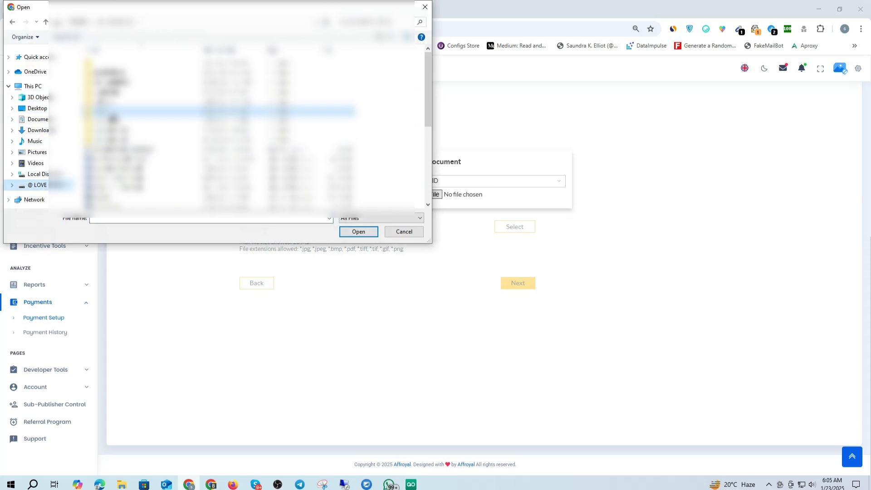
double_click(123, 120)
click(207, 77)
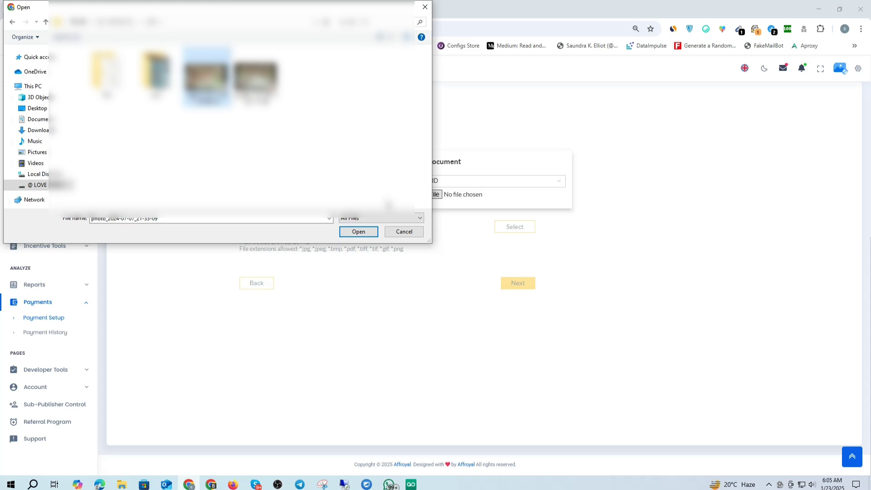
click(351, 229)
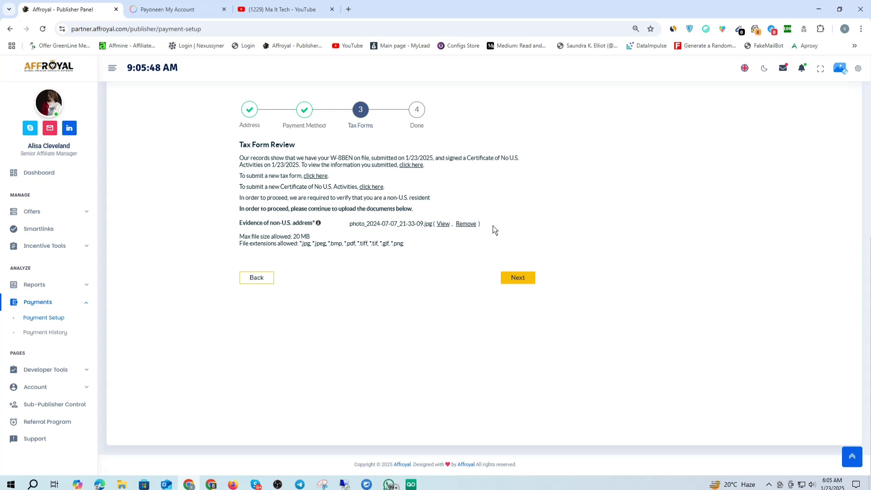
Step: Advance to step 4 Done, briefly revisit Tax Forms, then return to the 'You are all set' page
click(519, 277)
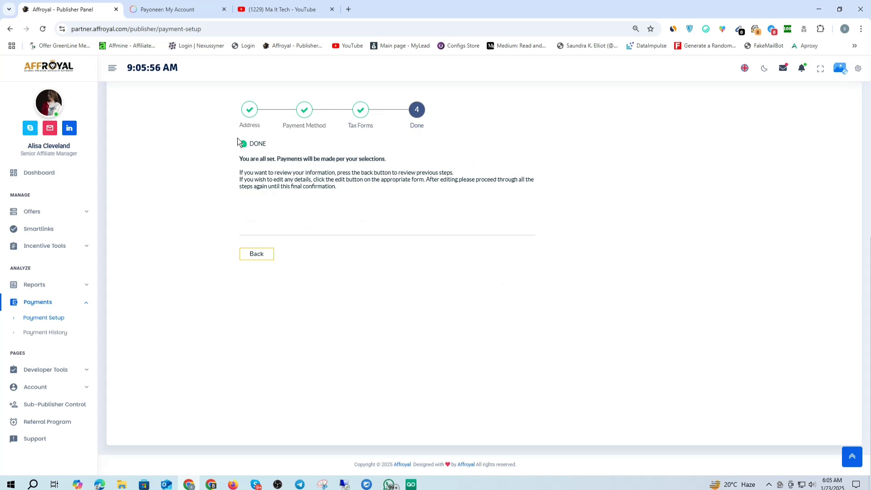
drag(239, 158, 355, 194)
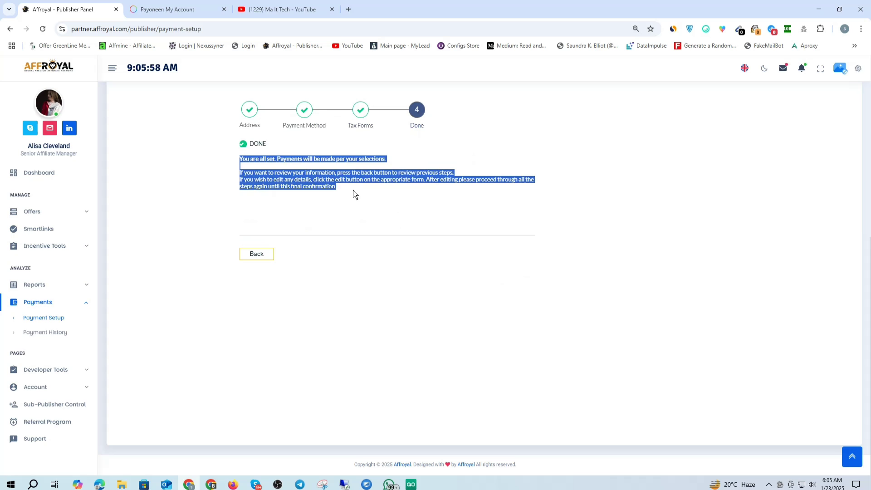
scroll(423, 142, up, 2)
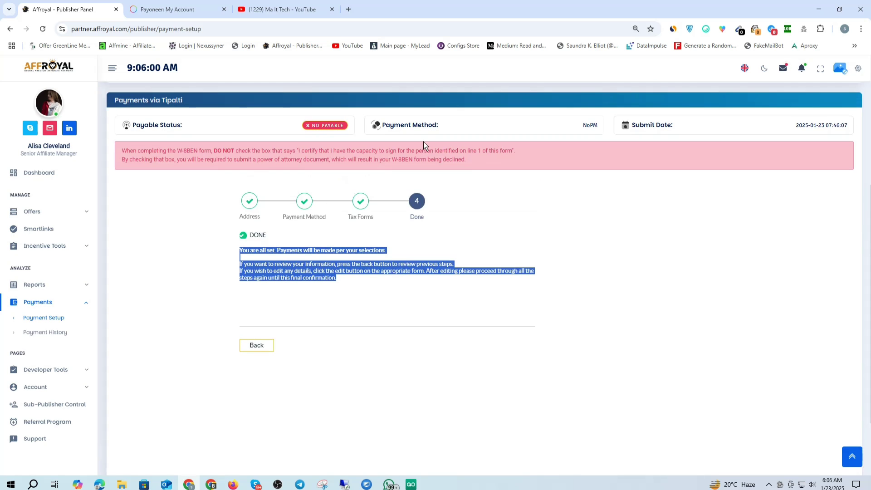
scroll(436, 207, up, 2)
scroll(430, 275, down, 2)
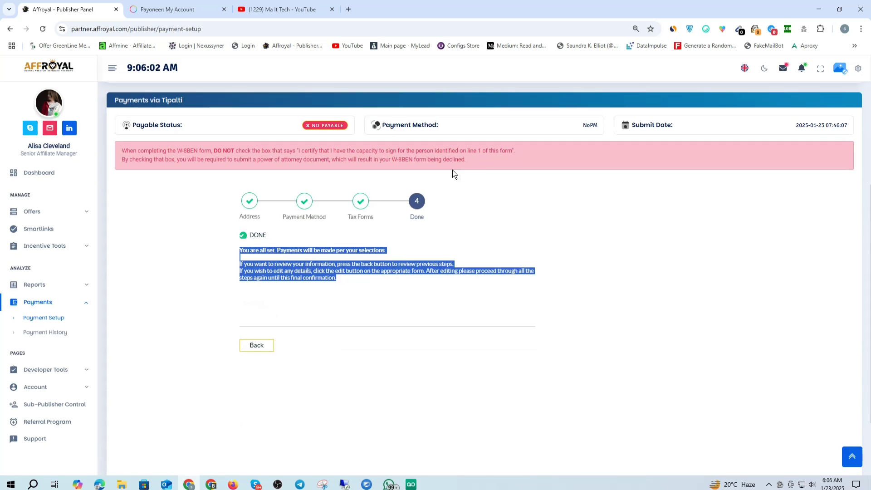
click(262, 345)
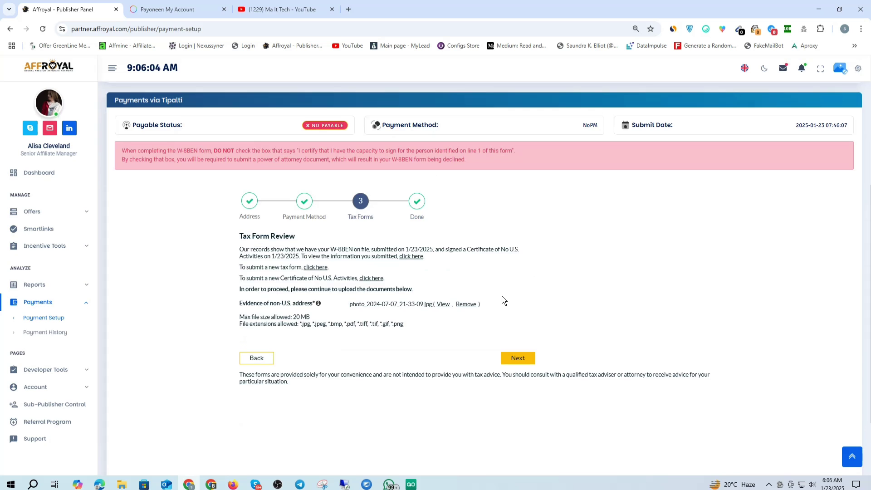
click(526, 355)
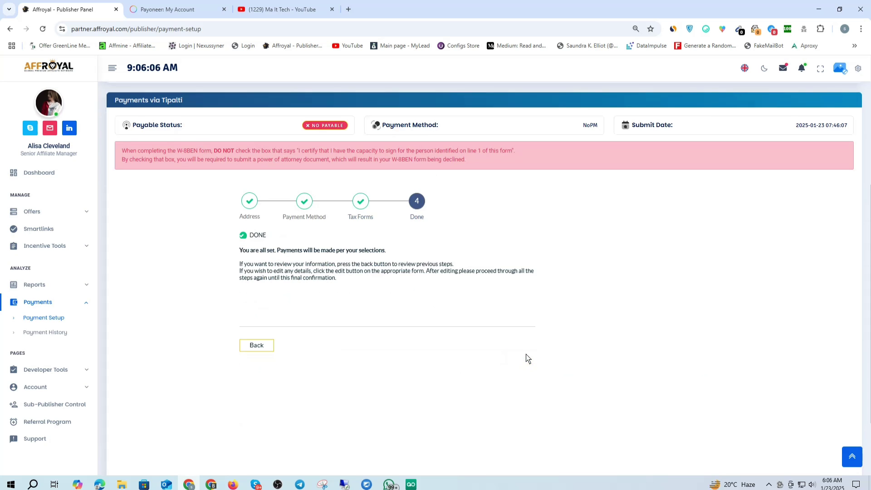
scroll(454, 339, up, 5)
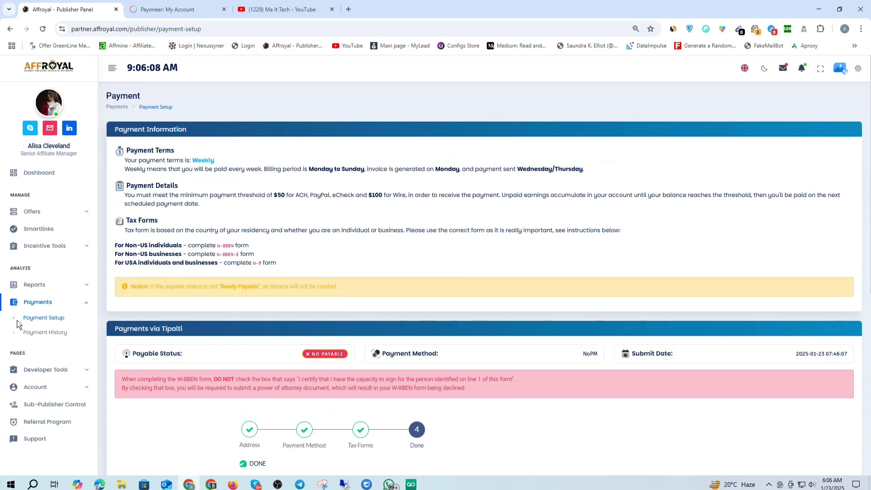
Step: Reload Payments > Payment Setup and check the Tipalti panel, which still shows No Payable
click(31, 318)
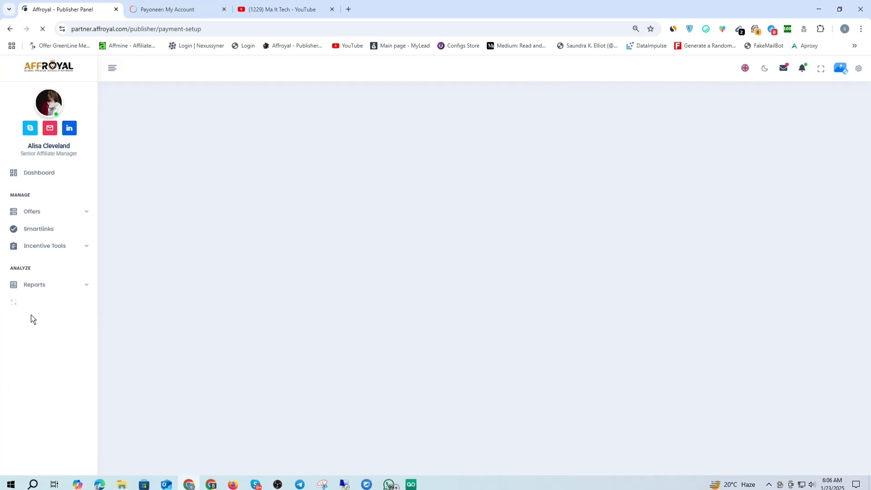
scroll(395, 313, down, 5)
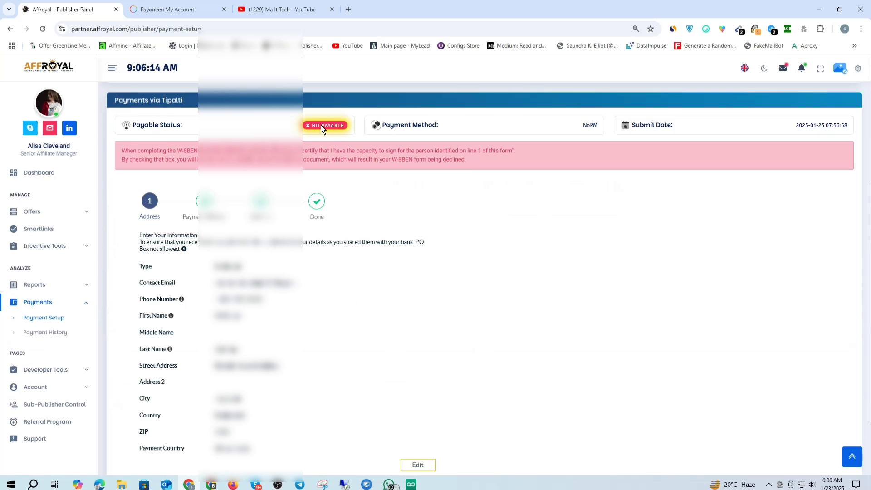
scroll(603, 315, down, 1)
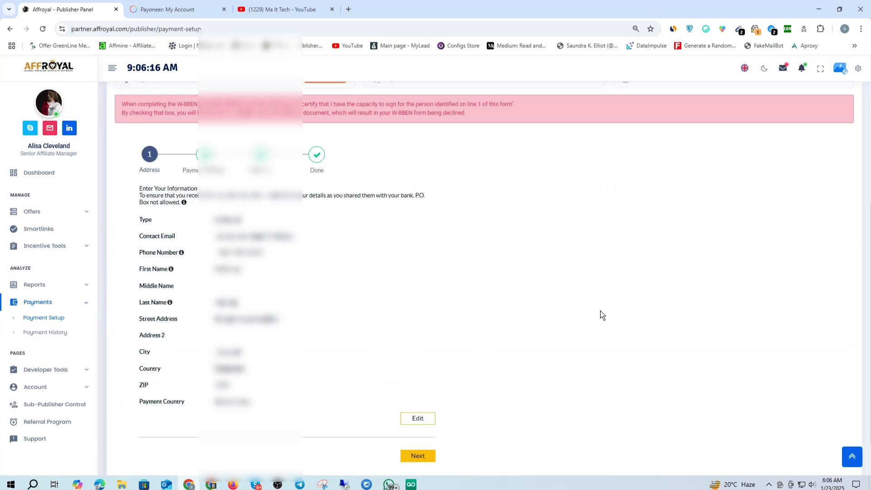
scroll(602, 314, down, 1)
scroll(409, 253, up, 3)
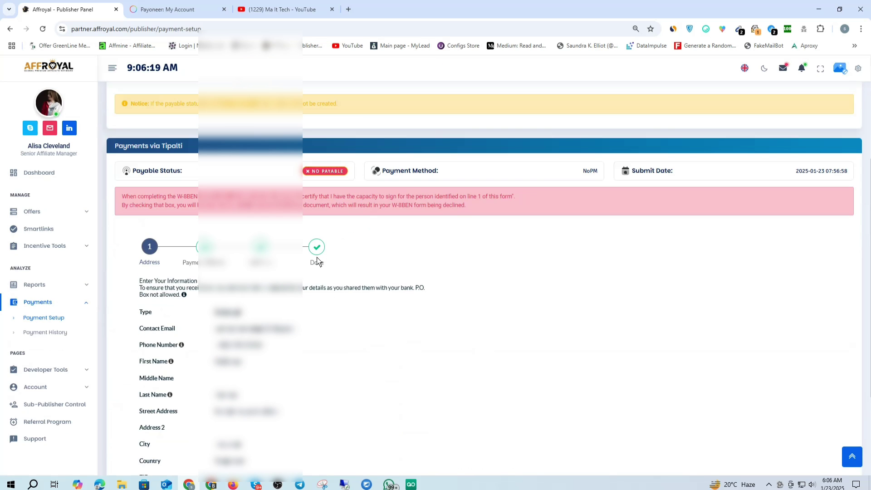
scroll(345, 186, up, 1)
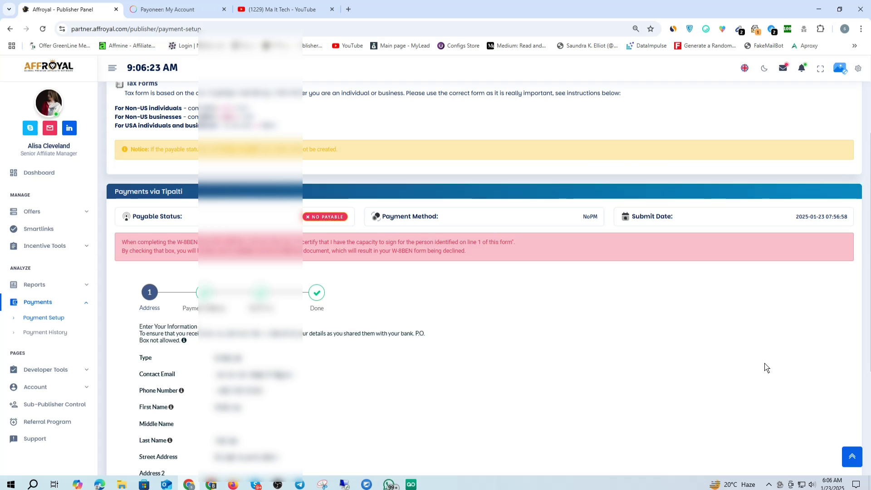
click(780, 484)
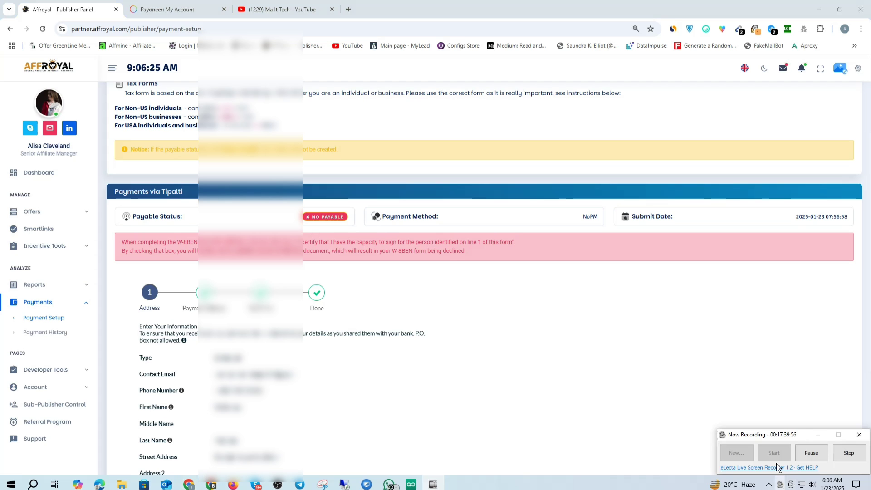
click(811, 452)
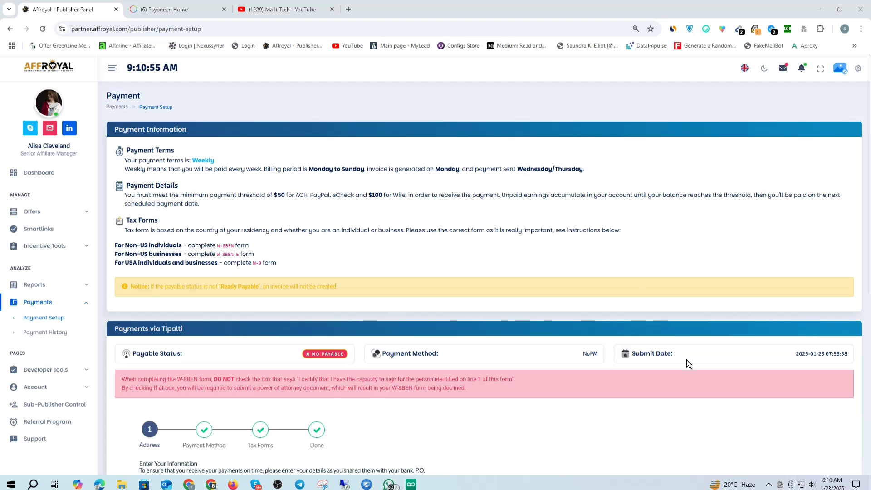
Step: Refresh Payment Setup to confirm Ready Payable via ACH, then go to Offers > Browse
key(F5)
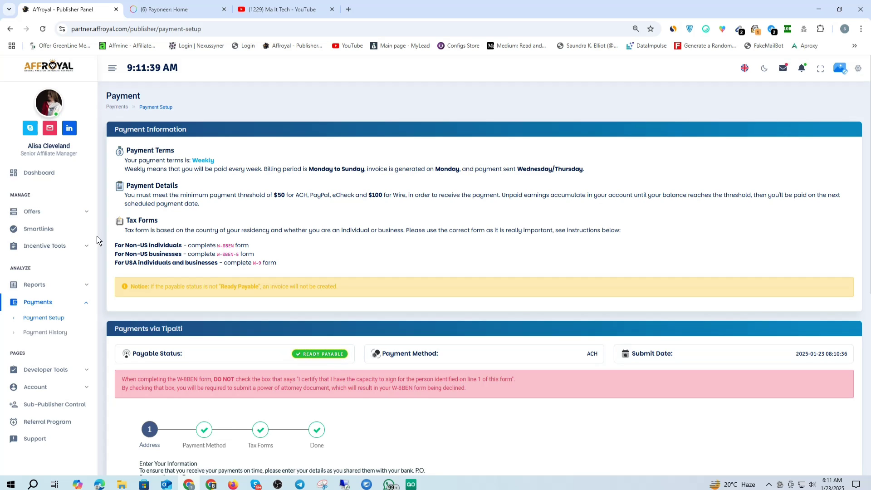
click(31, 211)
click(37, 228)
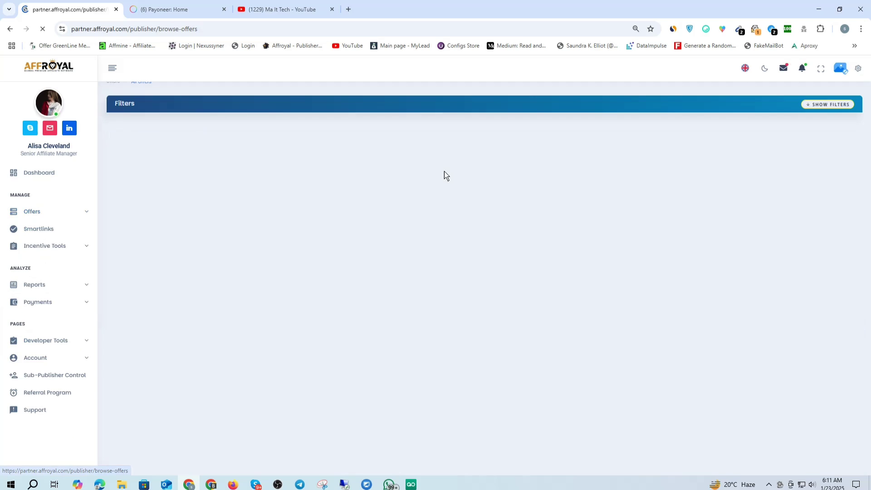